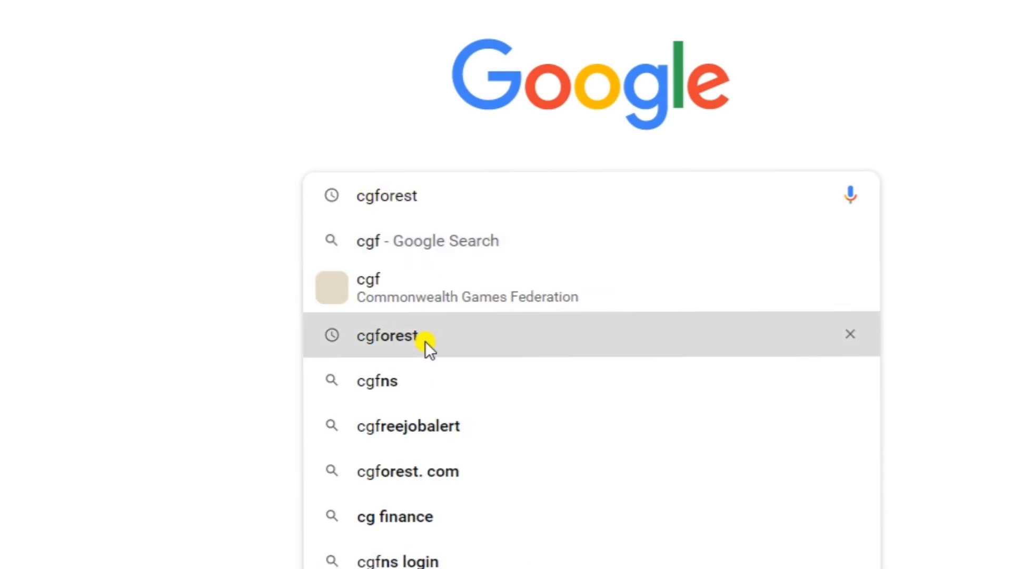
Step: Search for cgforest, open the Chhattisgarh Forest Department website and show its recruitment notices
click(427, 340)
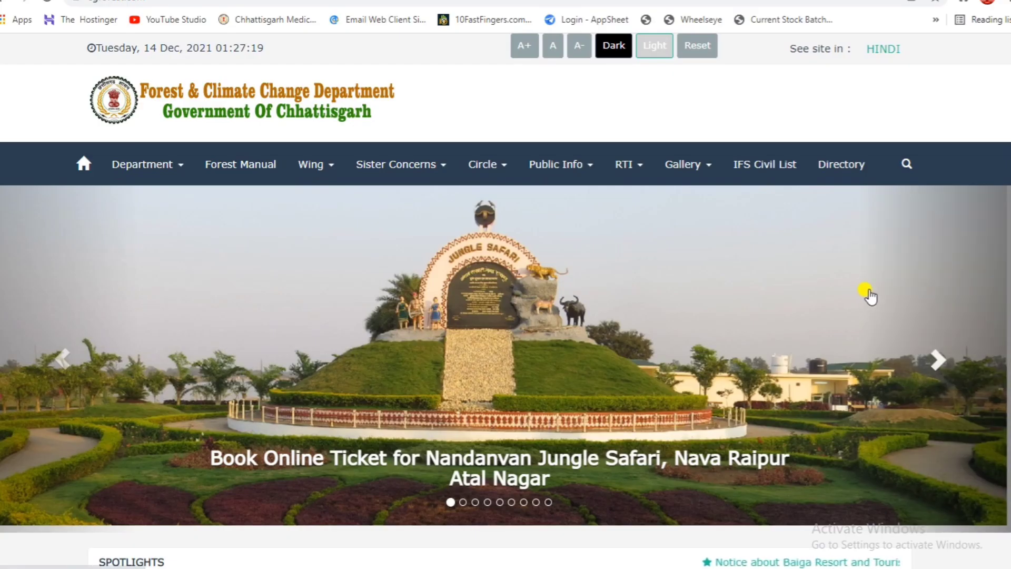
scroll(864, 299, down, 5)
scroll(870, 295, down, 4)
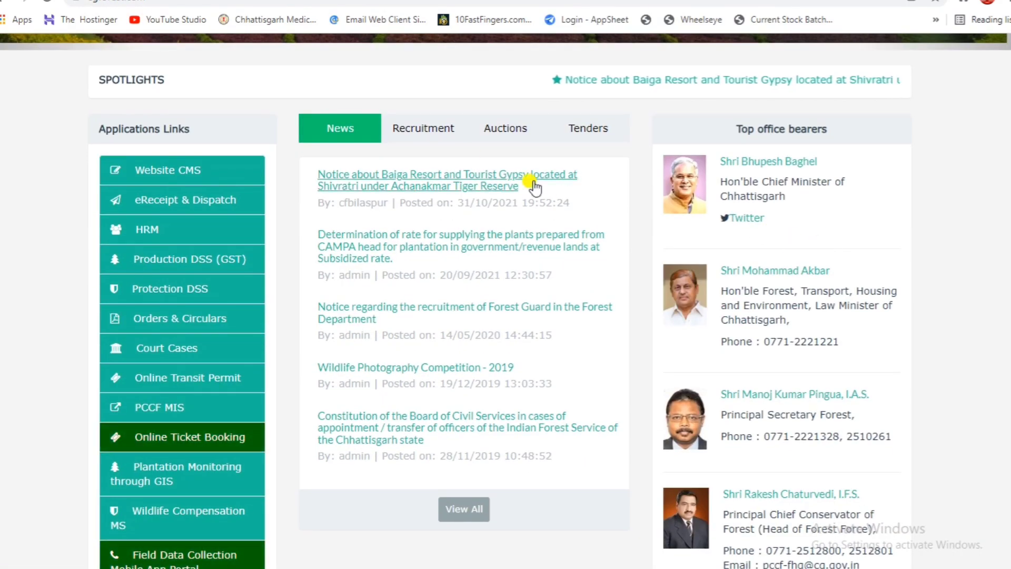
click(429, 131)
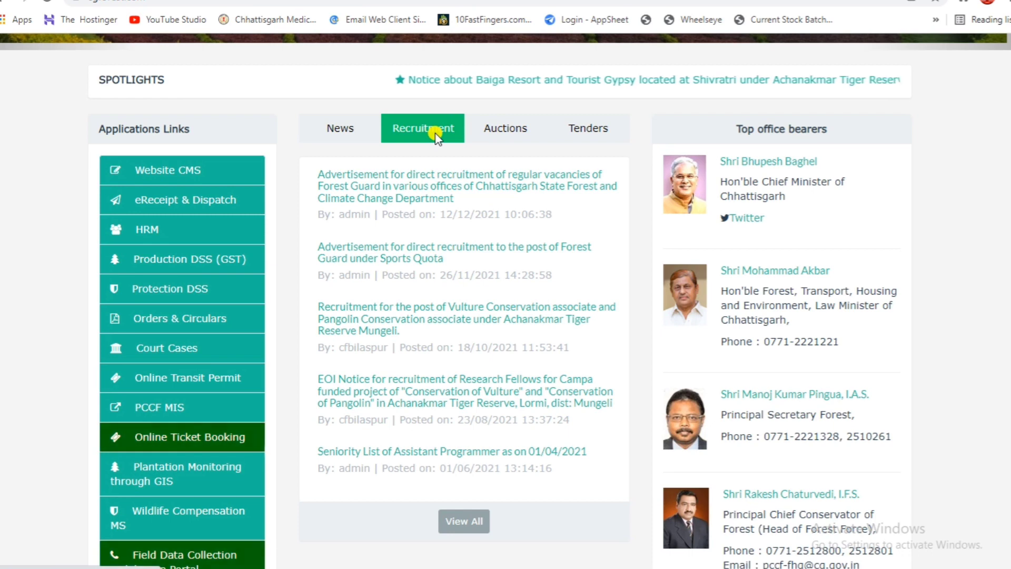
Step: Open the advertisement for regular Forest Guard vacancies and follow its online application link to the Online Application Form
click(384, 178)
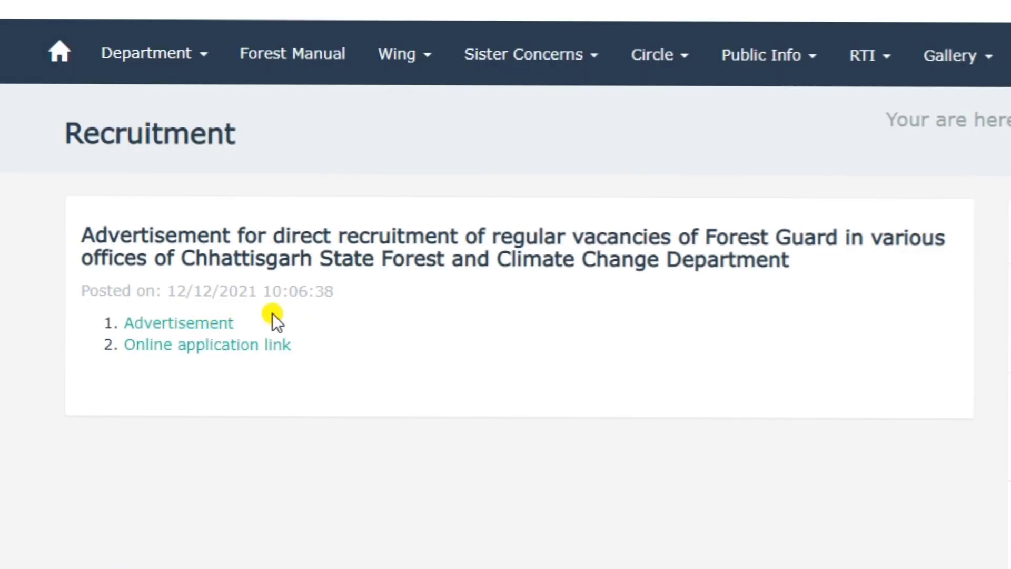
click(202, 354)
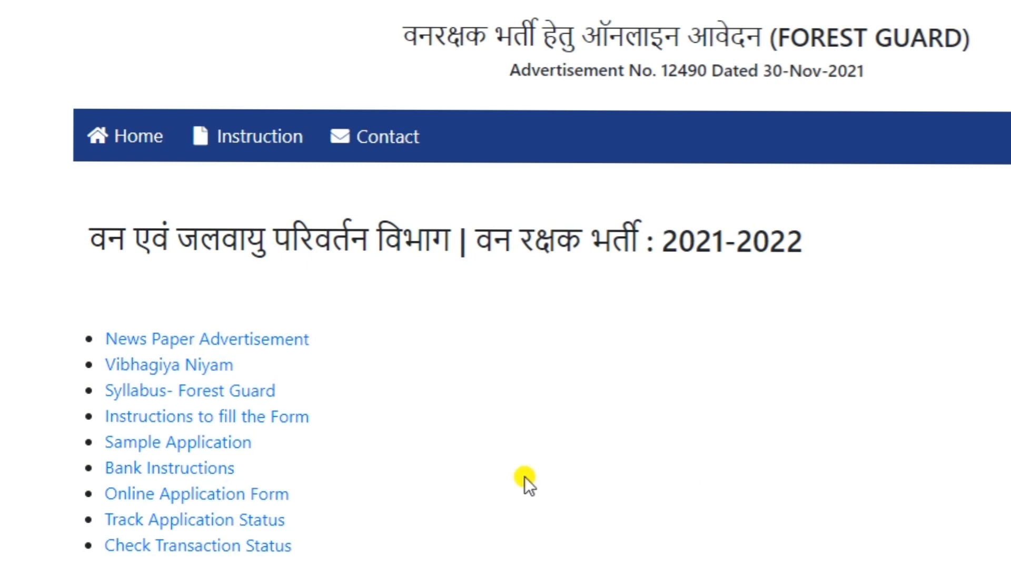
click(198, 494)
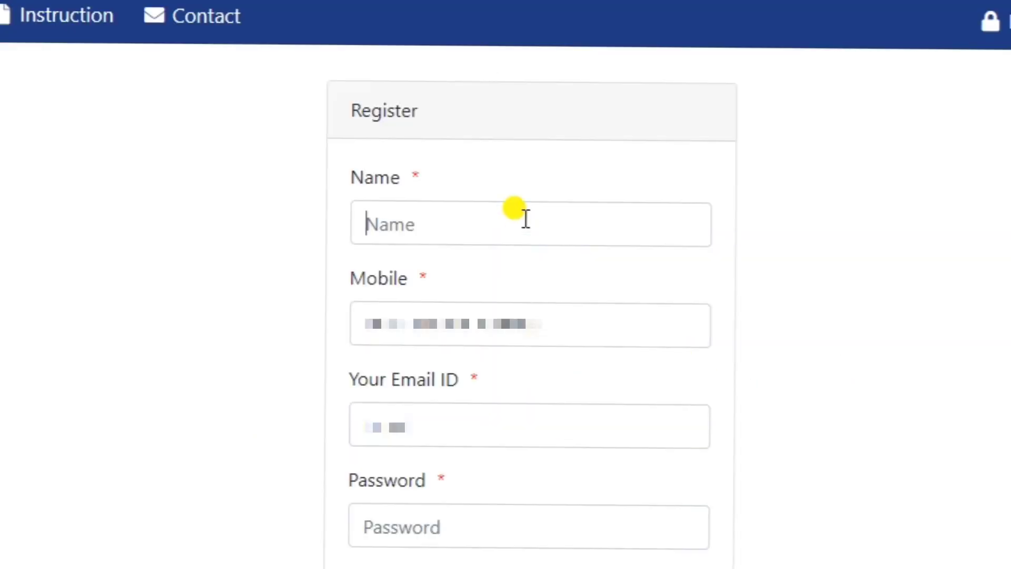
Step: Enter the applicant's full name and mobile number in the registration form
click(672, 323)
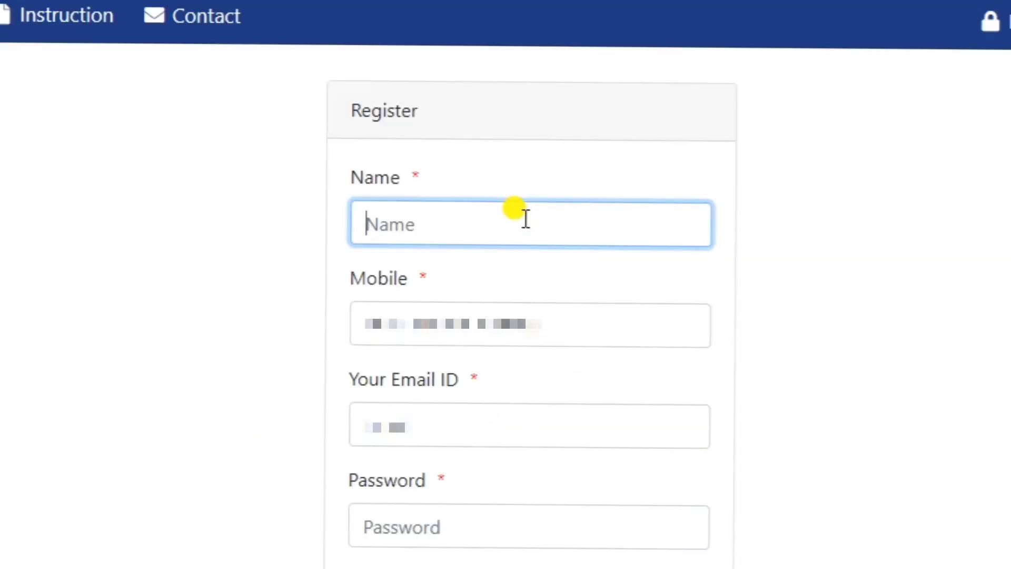
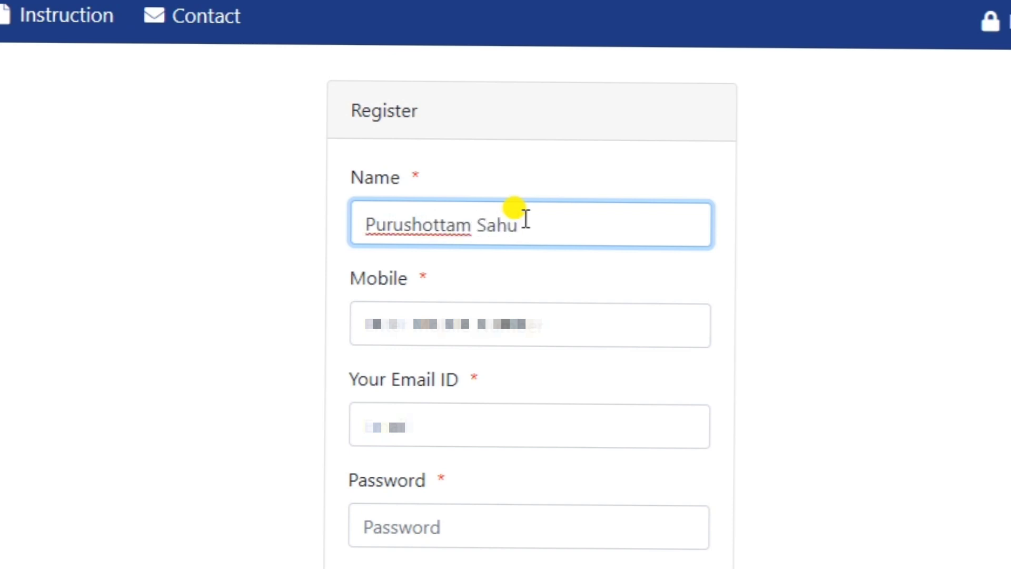
click(502, 317)
text(••••)
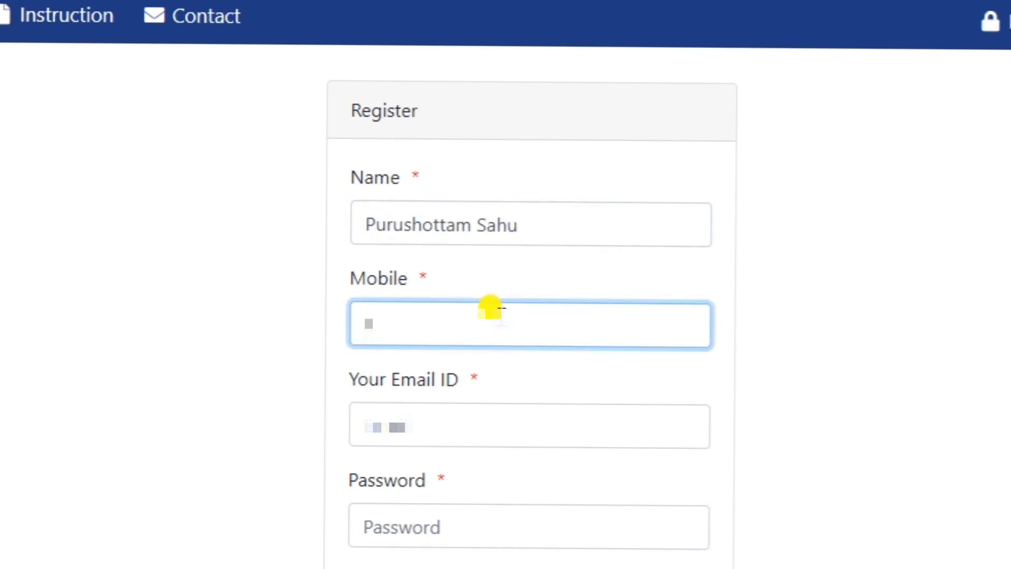
text(••••••)
Step: Fill in the applicant's email address in the registration form
click(490, 410)
text(Pu)
key(BackSpace)
key(BackSpace)
text(p••••••••••)
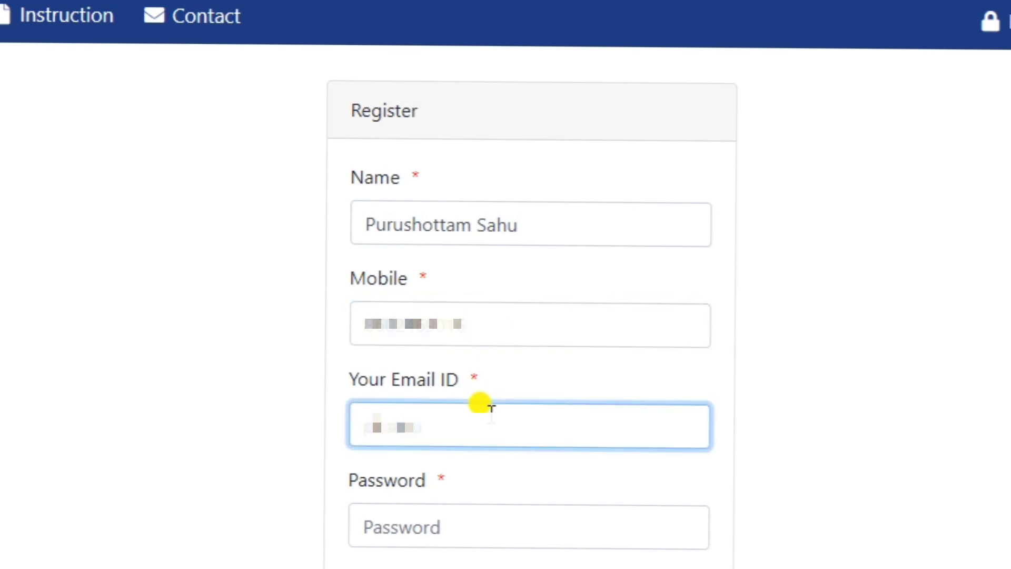
text(••••••••••)
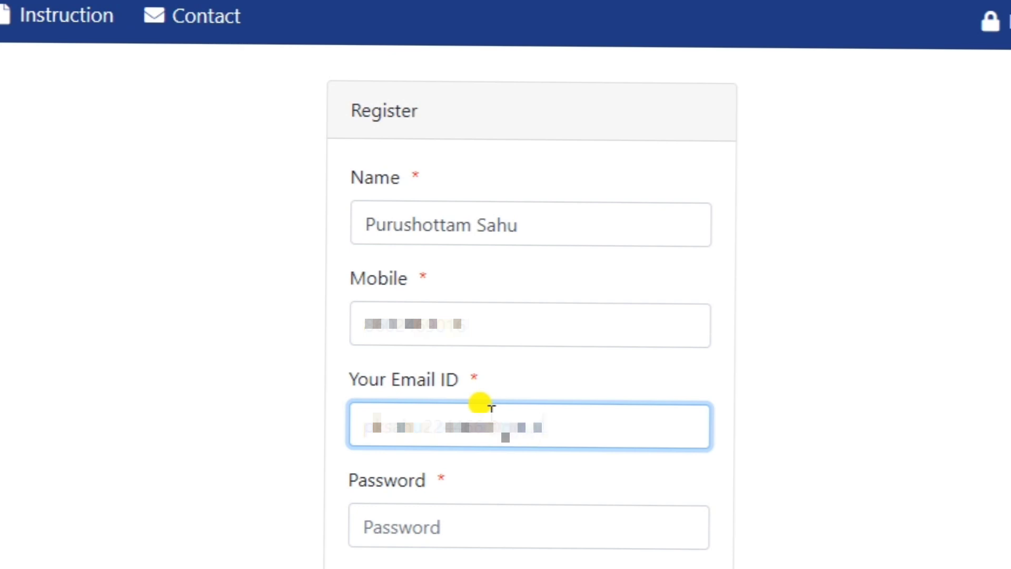
text(••••)
click(832, 377)
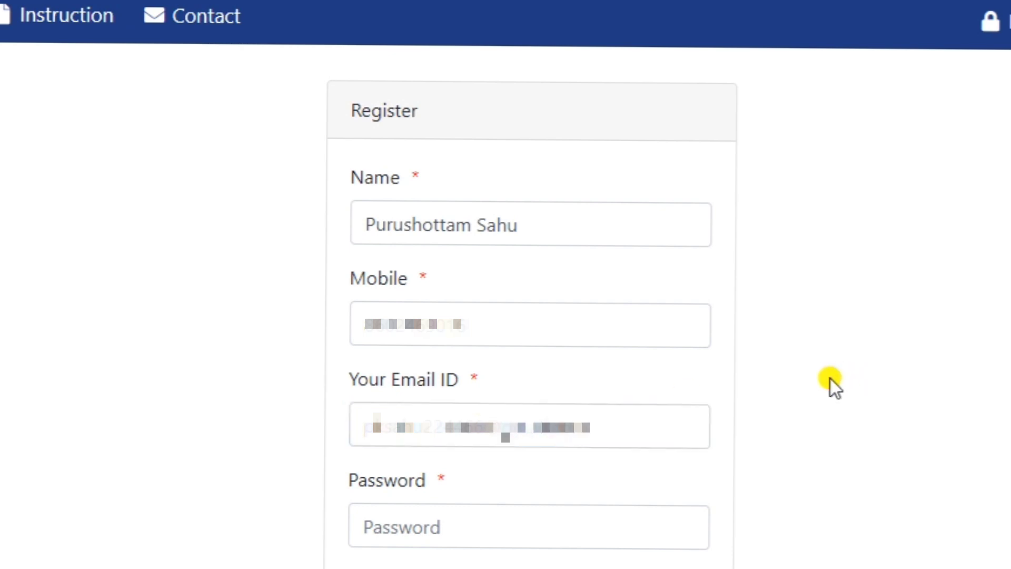
Step: Enter the account password and the displayed captcha, and submit the registration
click(522, 531)
text(••••••)
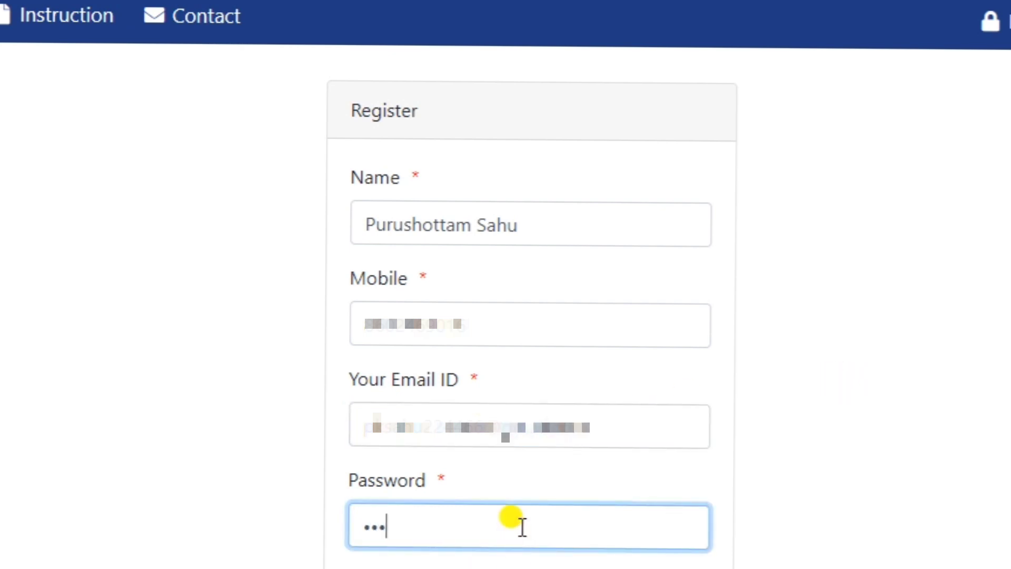
text(••)
key(Return)
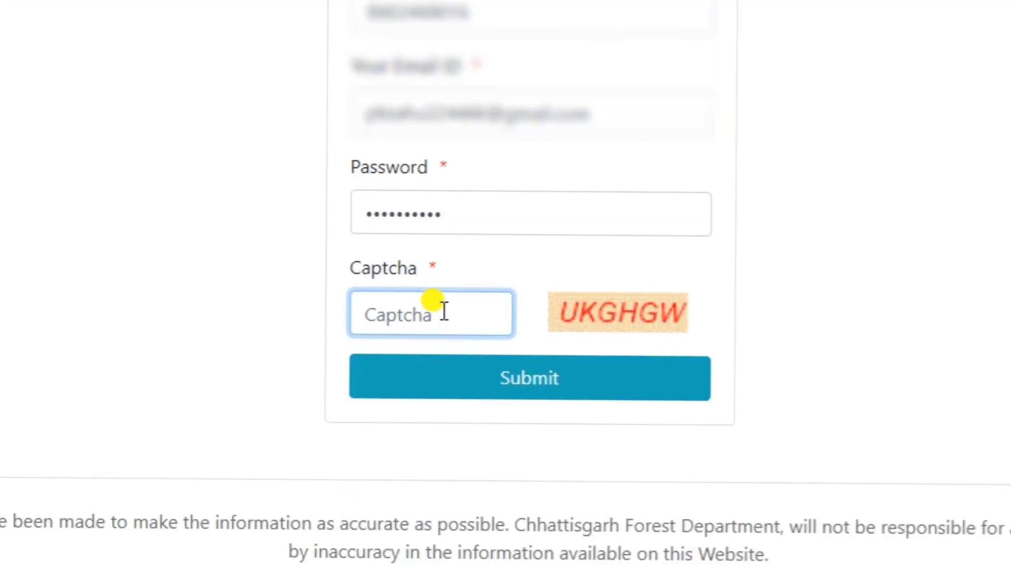
text(UKG)
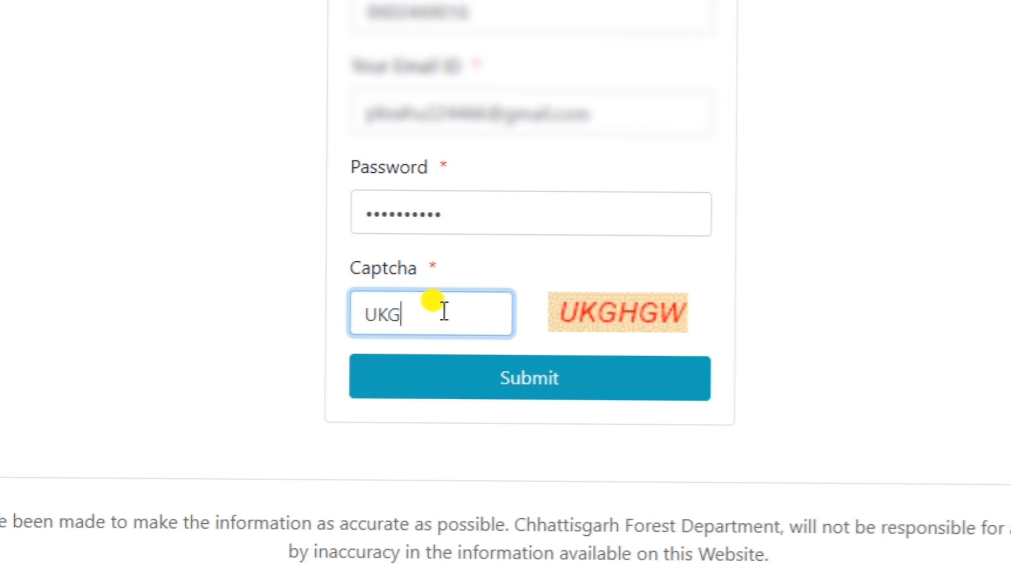
text(HGW)
click(523, 376)
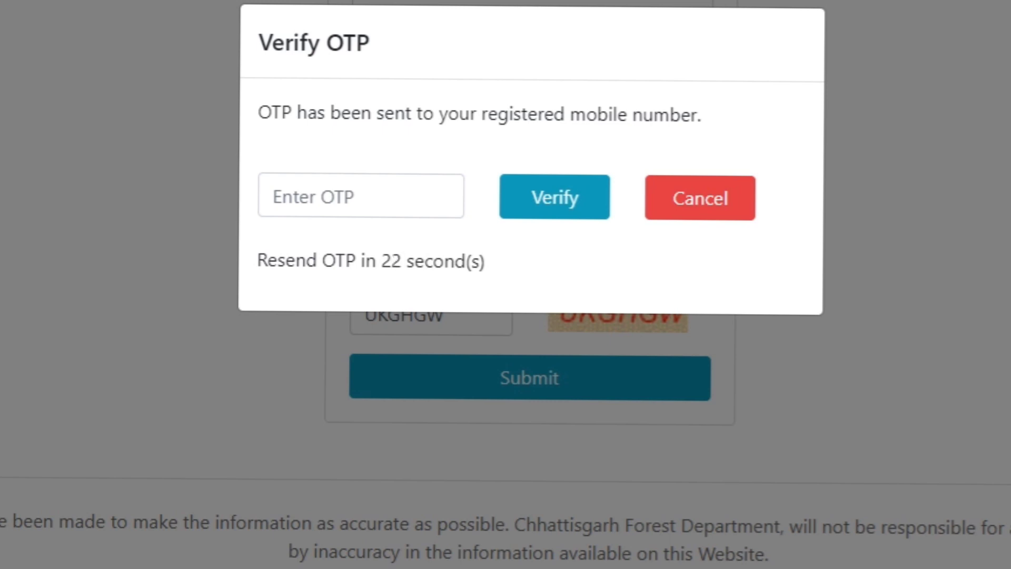
Step: Enter the OTP sent to the registered mobile number and verify it
click(369, 203)
text(******)
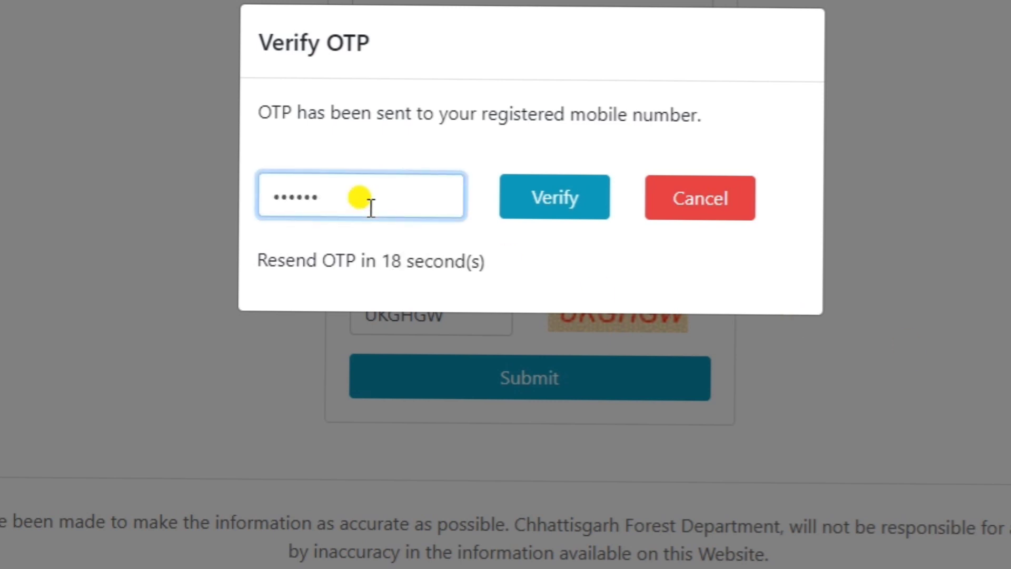
click(543, 208)
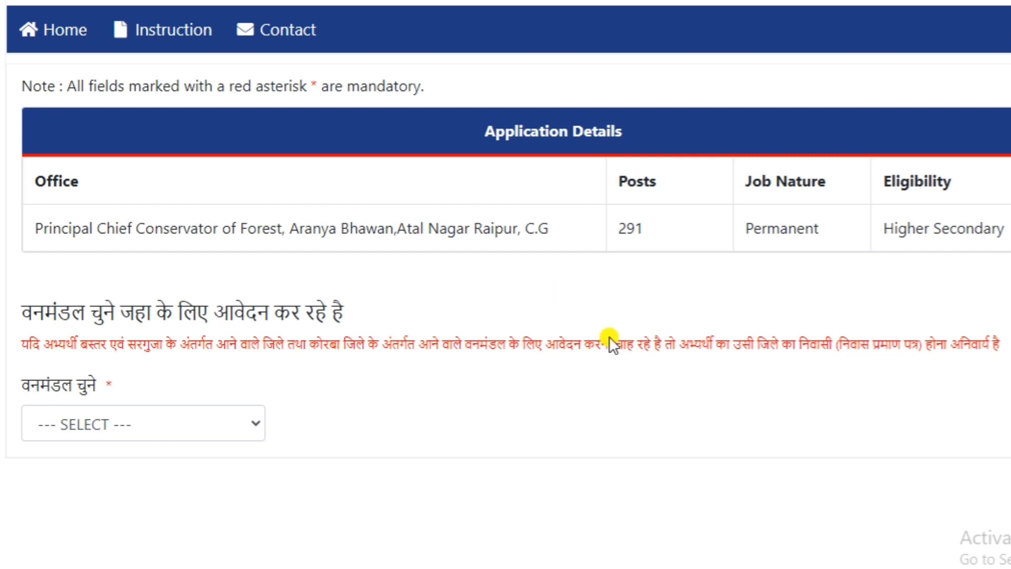
Step: Choose Kawardha as the forest division (वनमंडल) being applied for
click(249, 429)
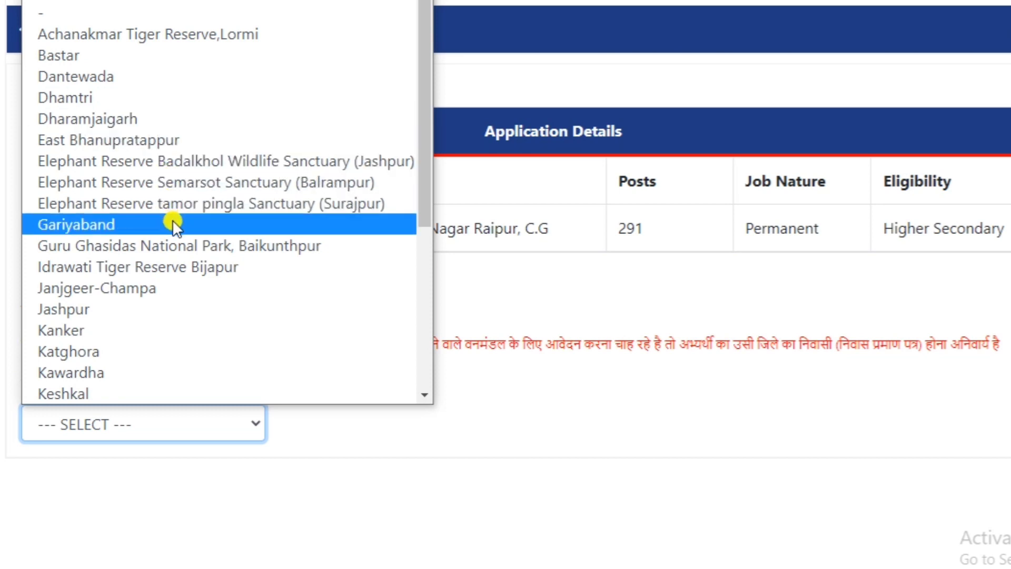
click(143, 371)
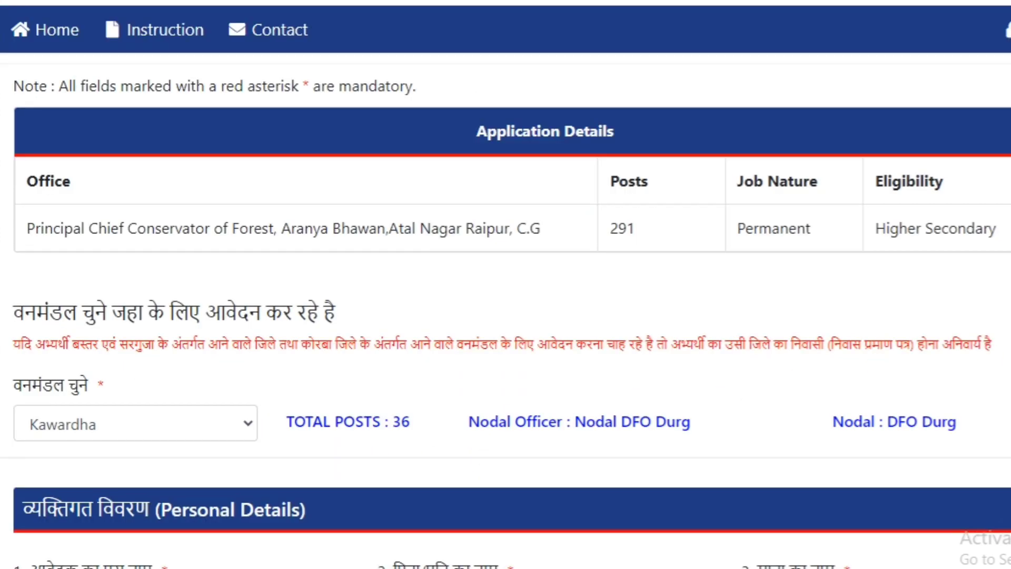
scroll(506, 316, down, 5)
scroll(506, 311, up, 2)
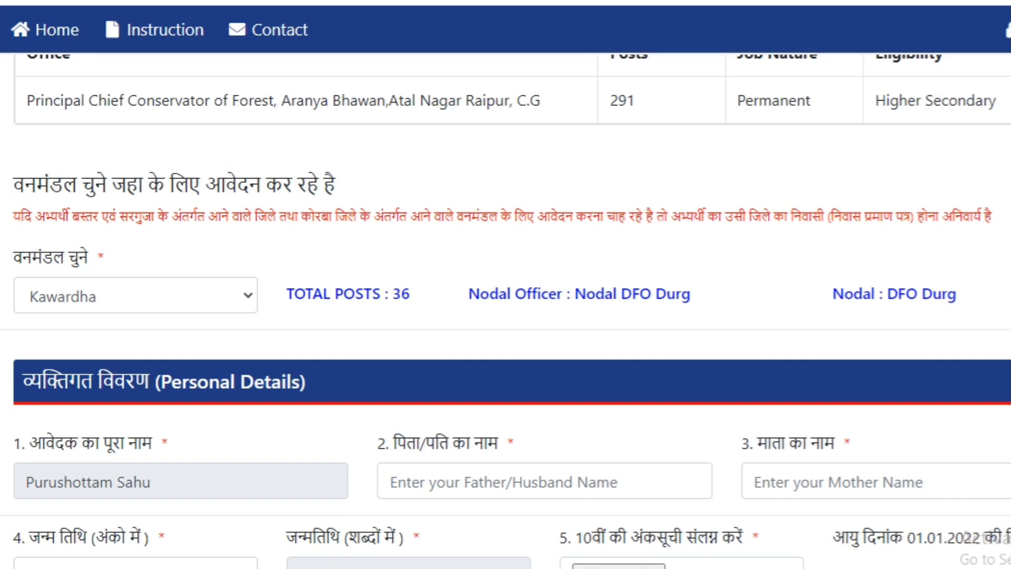
scroll(506, 311, up, 2)
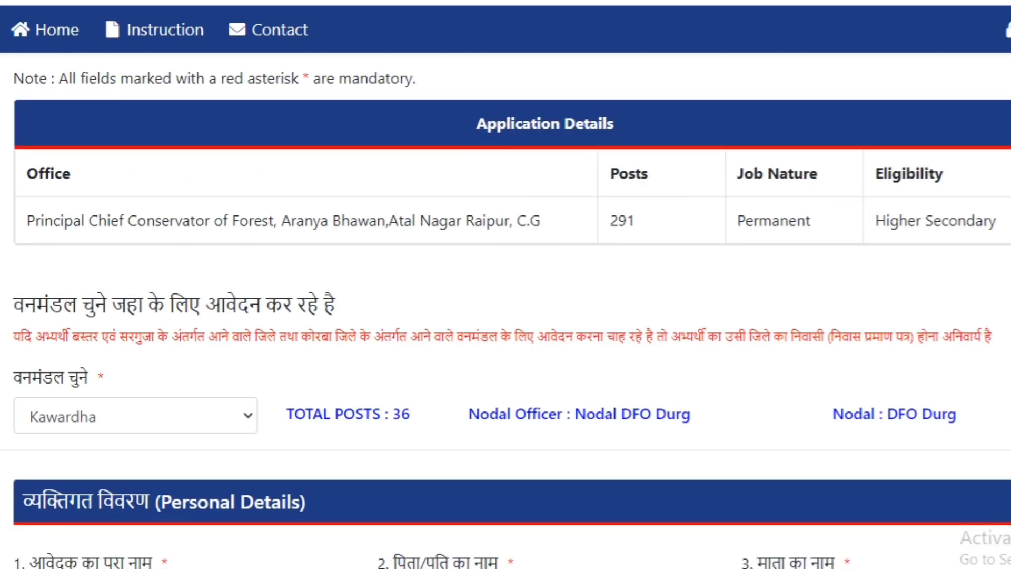
scroll(506, 311, down, 2)
scroll(506, 311, up, 2)
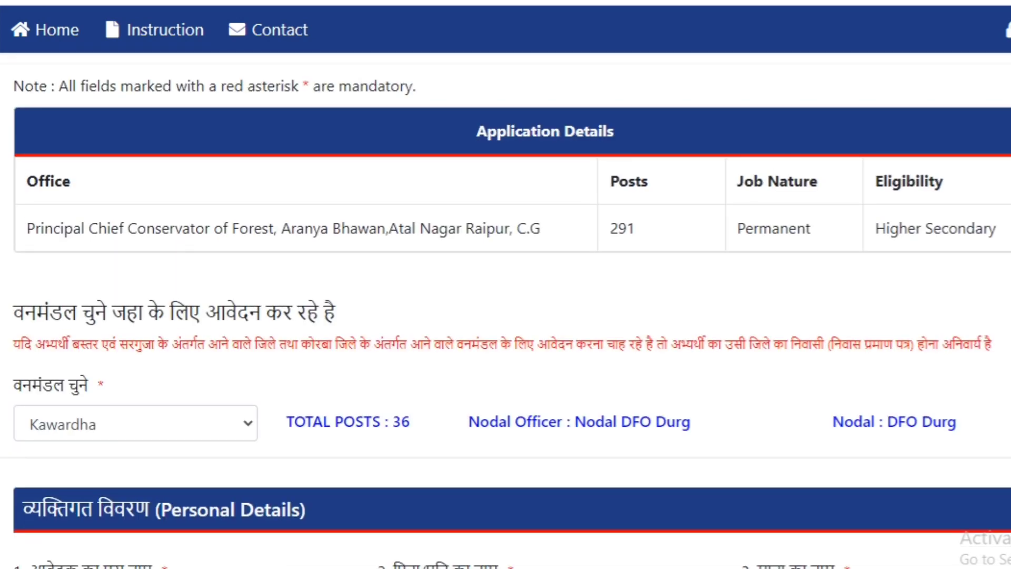
Step: Enter the father's full name in the Personal Details section
scroll(505, 311, down, 4)
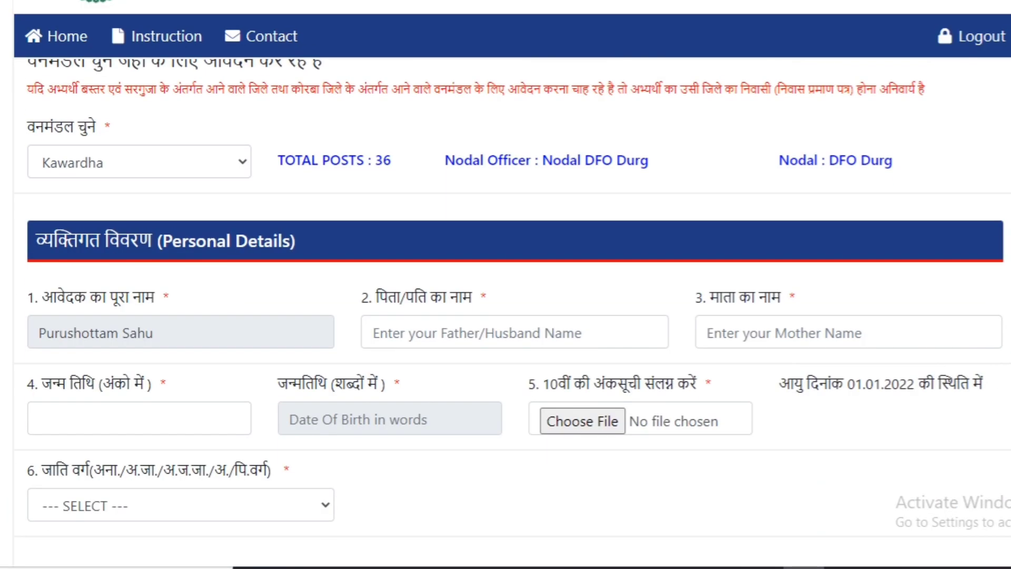
click(580, 332)
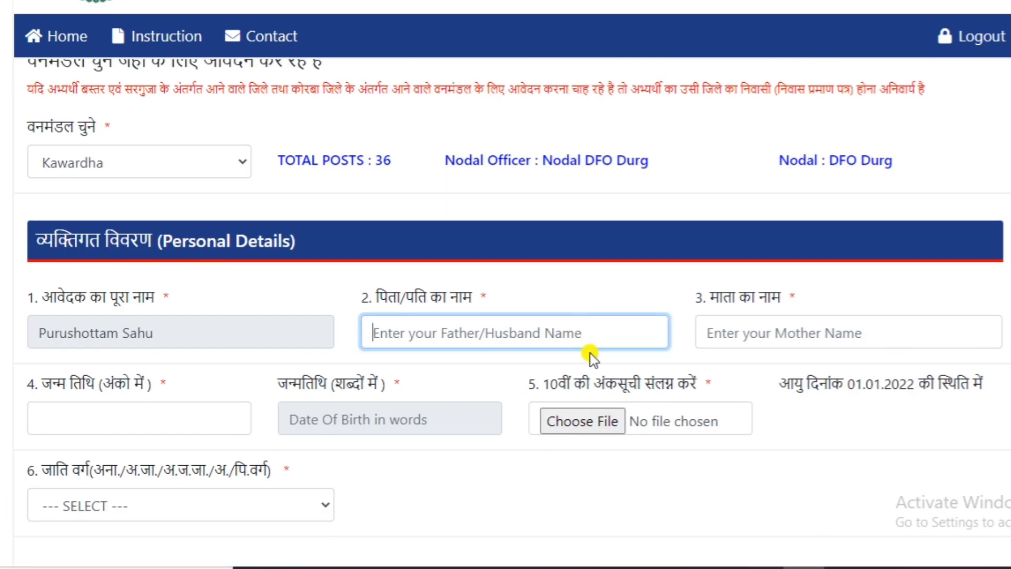
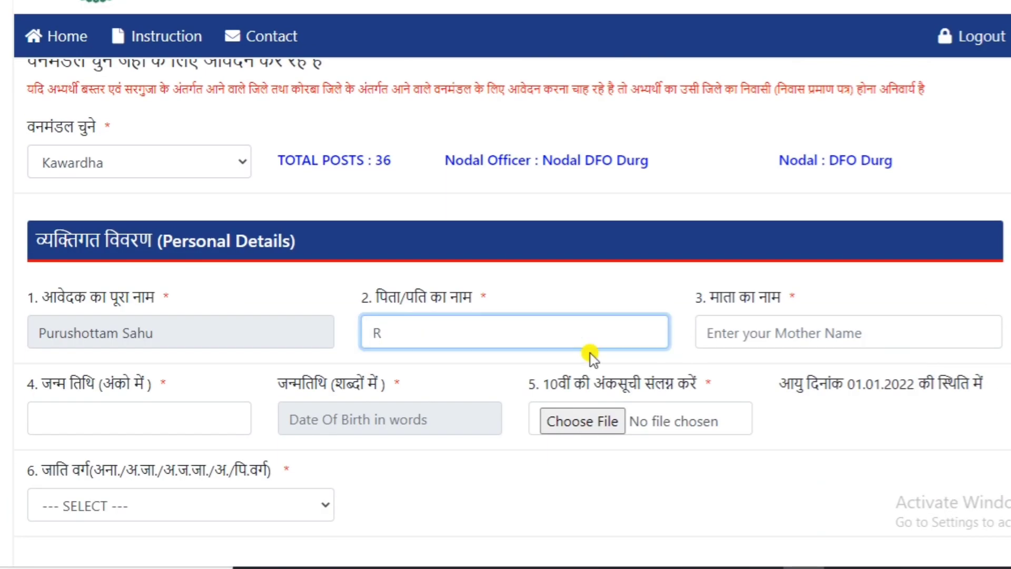
Step: Enter the mother's full name and pick the applicant's date of birth in the calendar
click(805, 335)
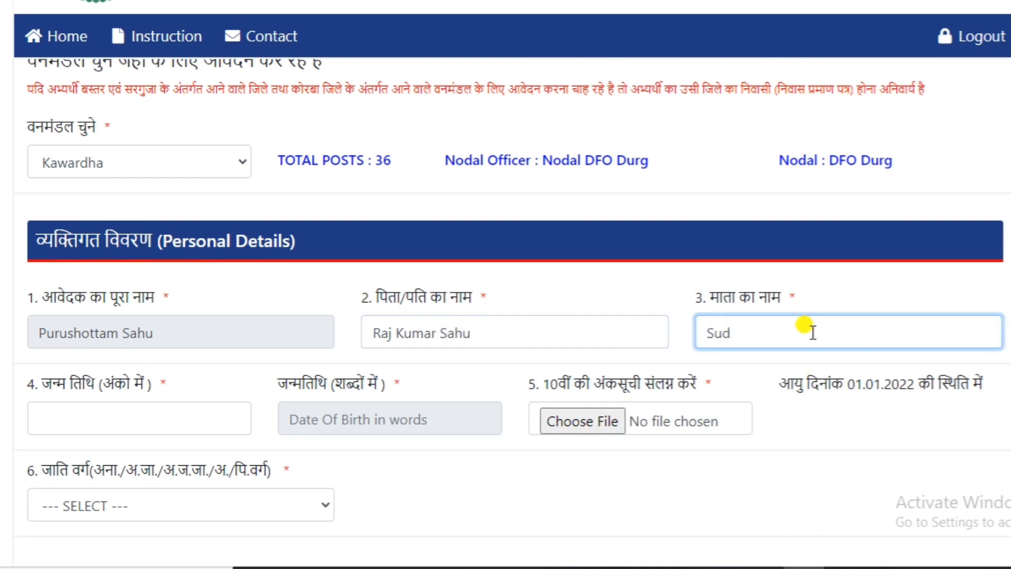
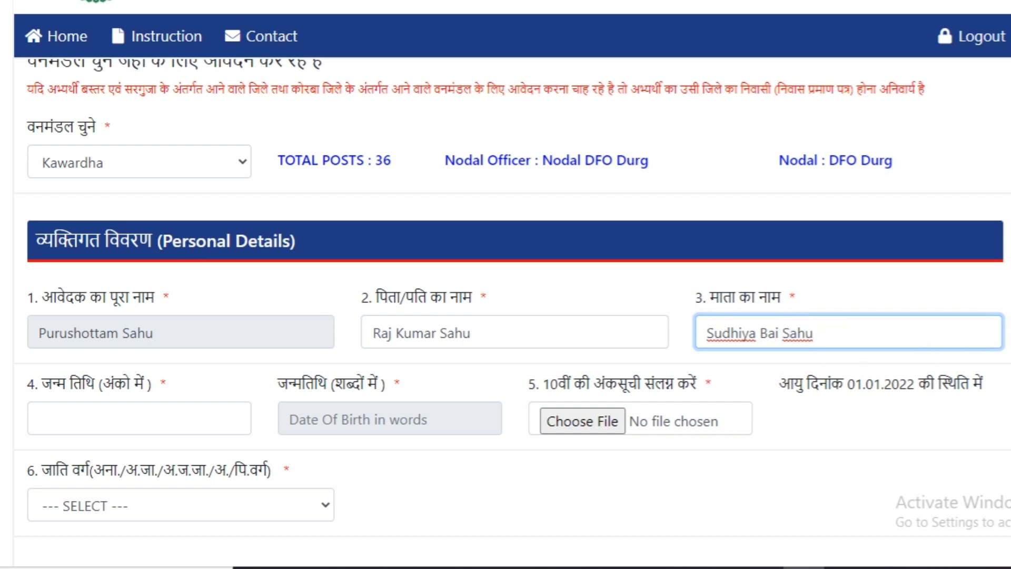
key(Tab)
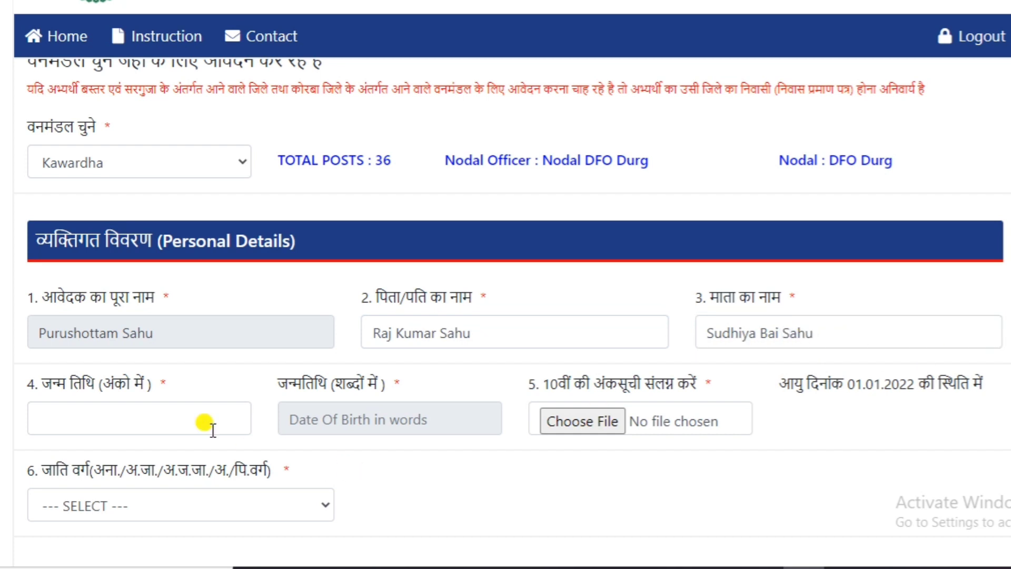
click(213, 429)
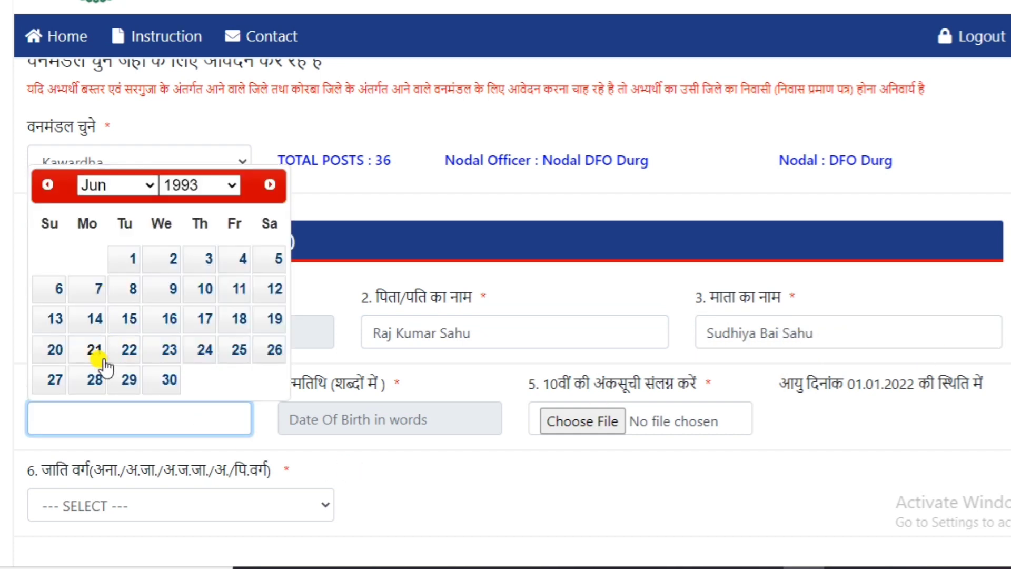
click(59, 350)
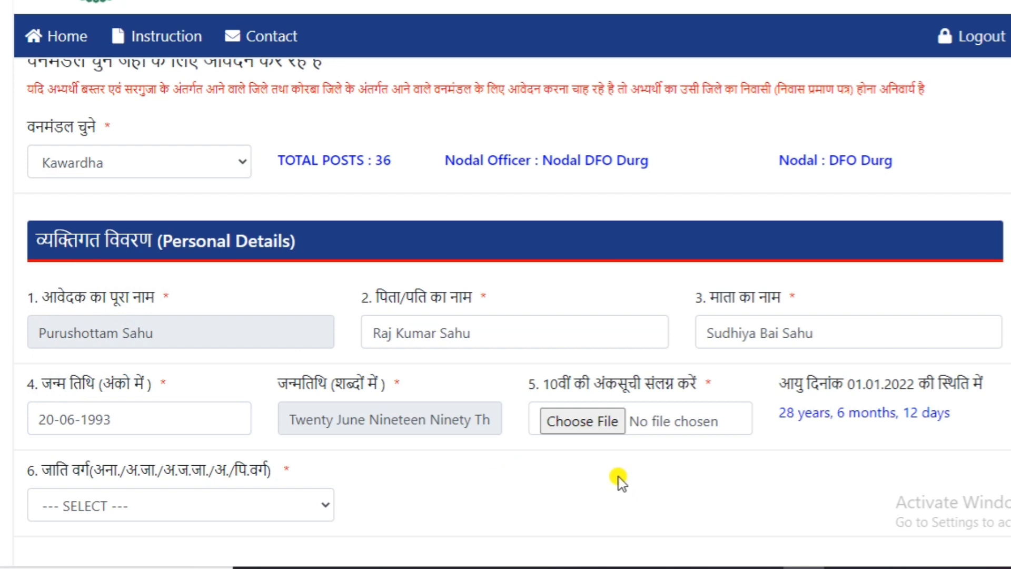
Step: Upload the file "10 th" from New folder (4) as the class 10 marksheet
scroll(620, 478, down, 3)
click(584, 298)
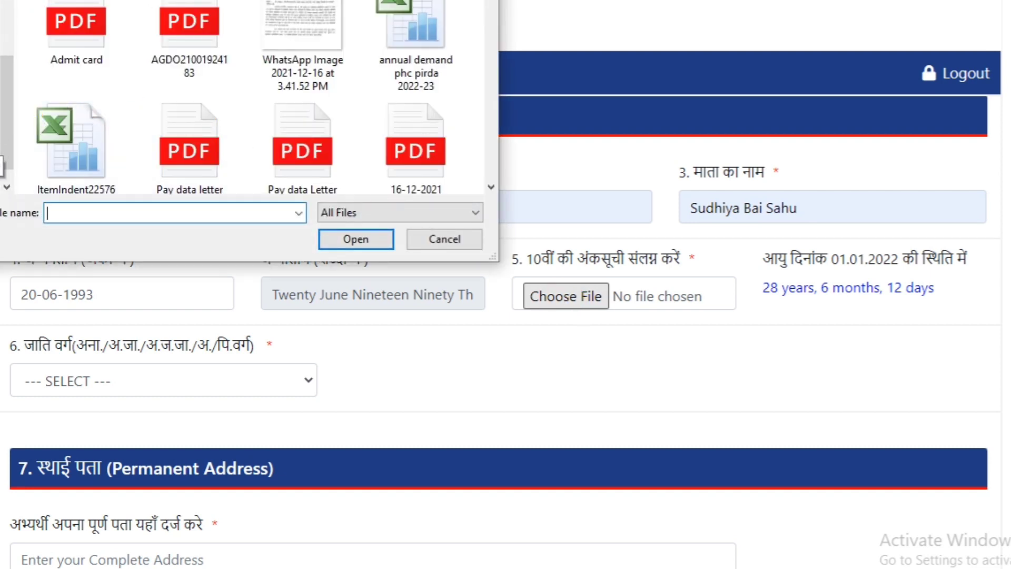
click(1, 143)
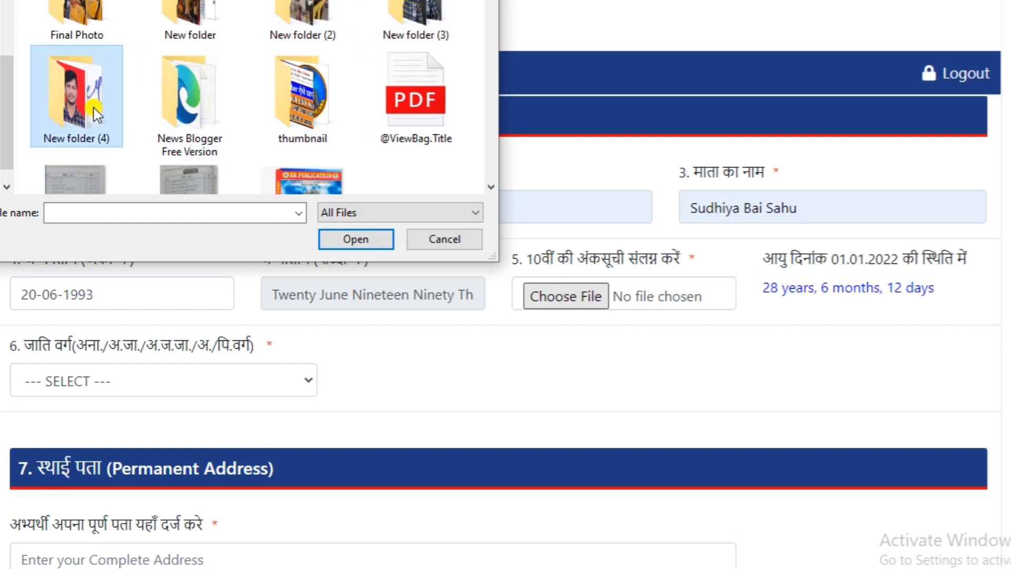
double_click(77, 95)
click(111, 16)
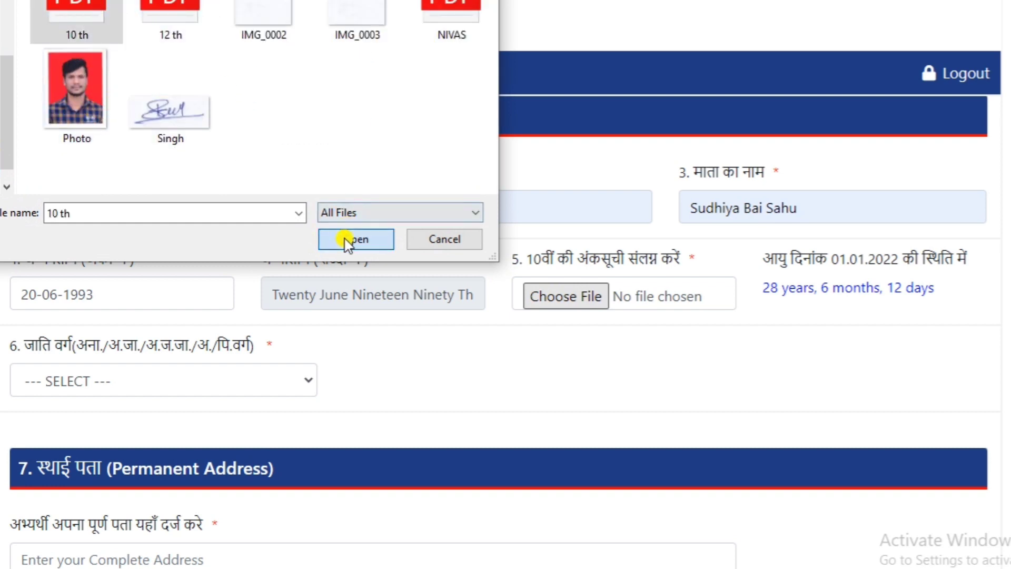
click(343, 239)
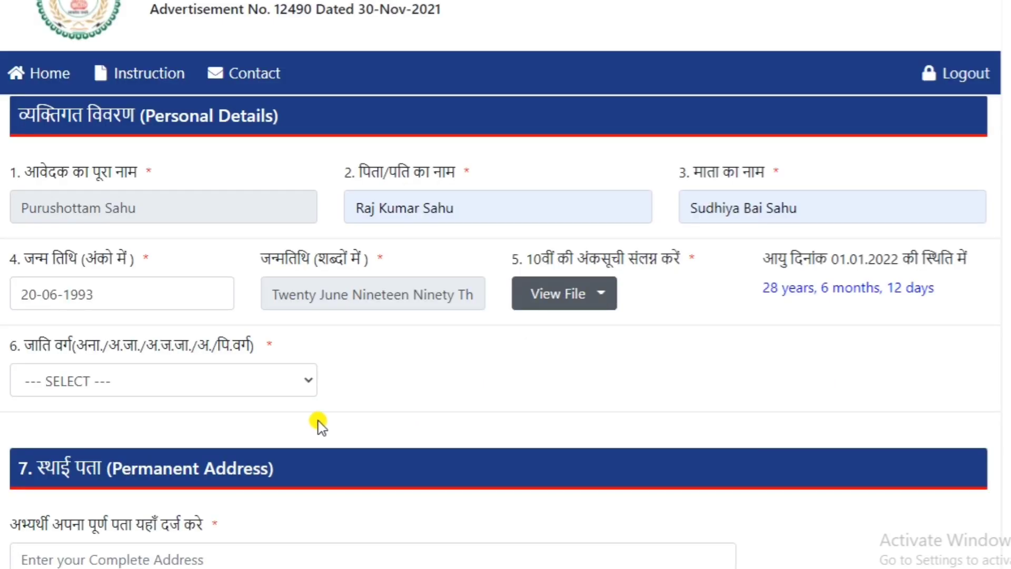
Step: Select OBC - Non-Creamy Layer as the caste category and enter the applicant's complete permanent address
click(290, 380)
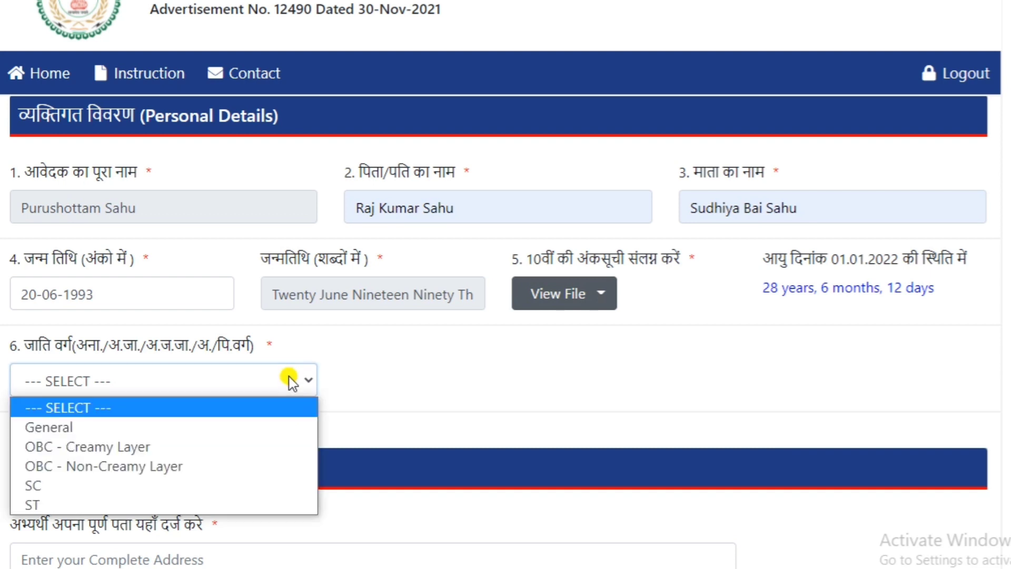
click(232, 461)
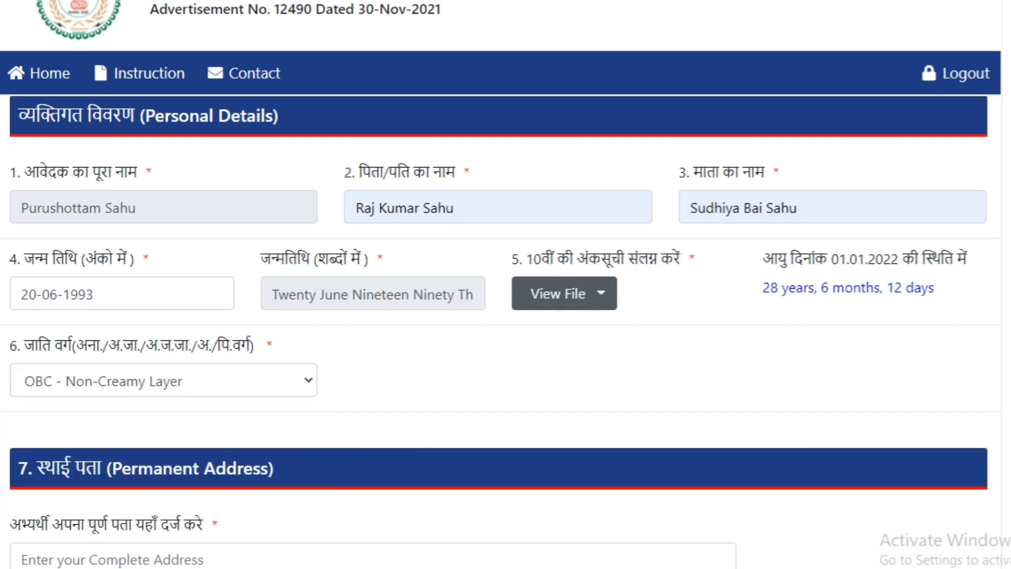
scroll(400, 271, down, 5)
click(401, 271)
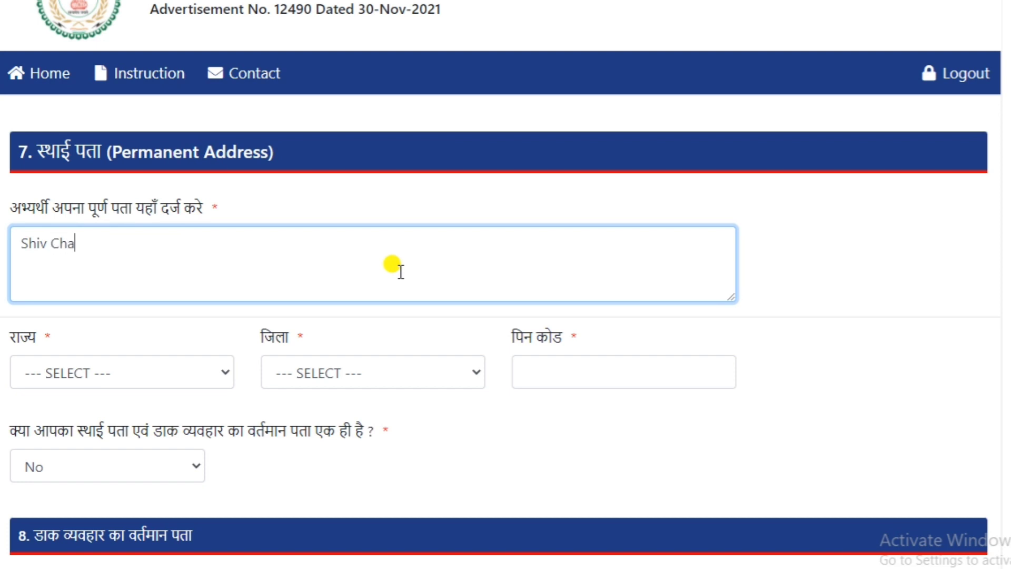
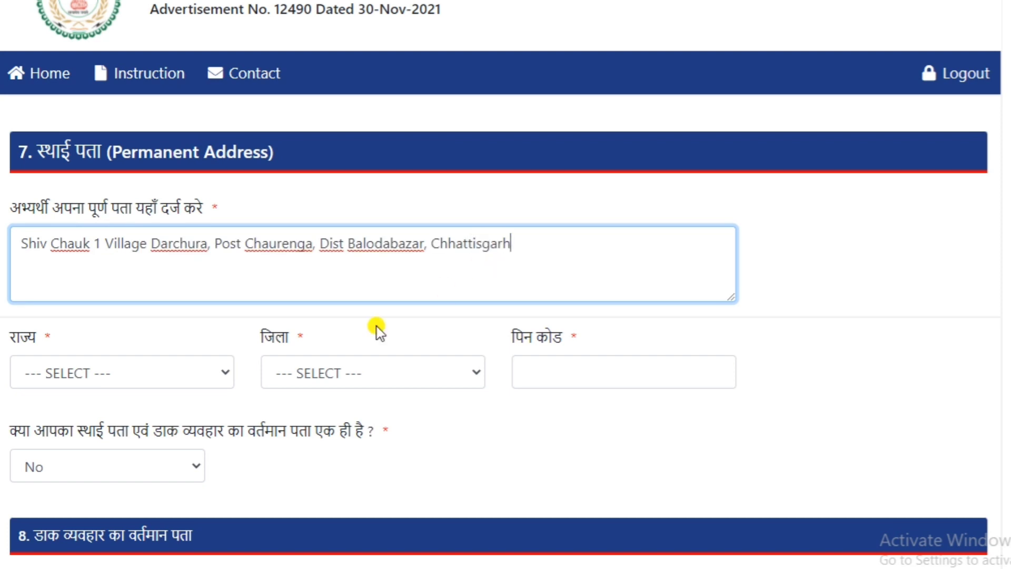
Step: Set the permanent address's state to Chhattisgarh and its district to Baloda Bazar
click(143, 378)
click(112, 417)
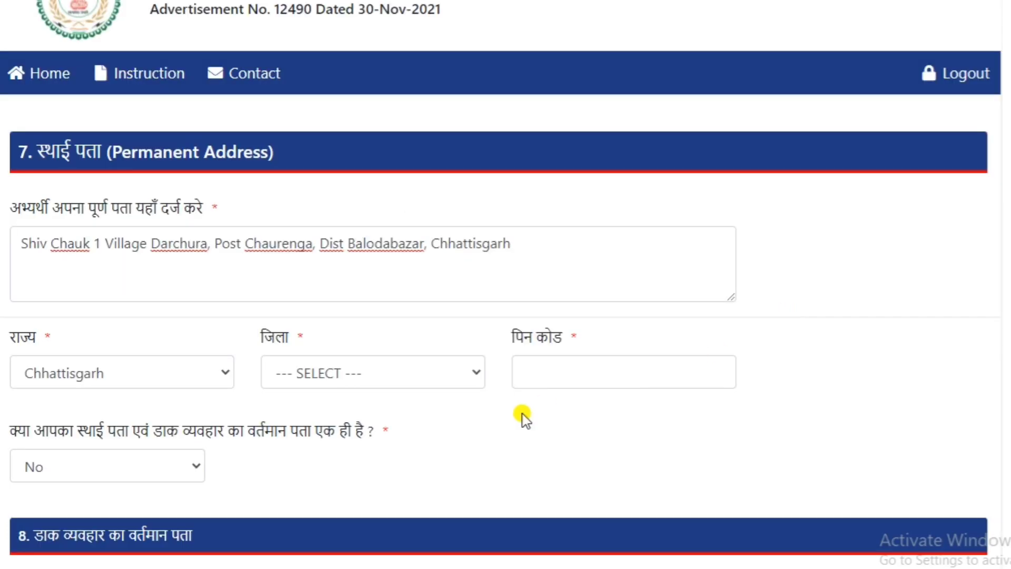
click(441, 386)
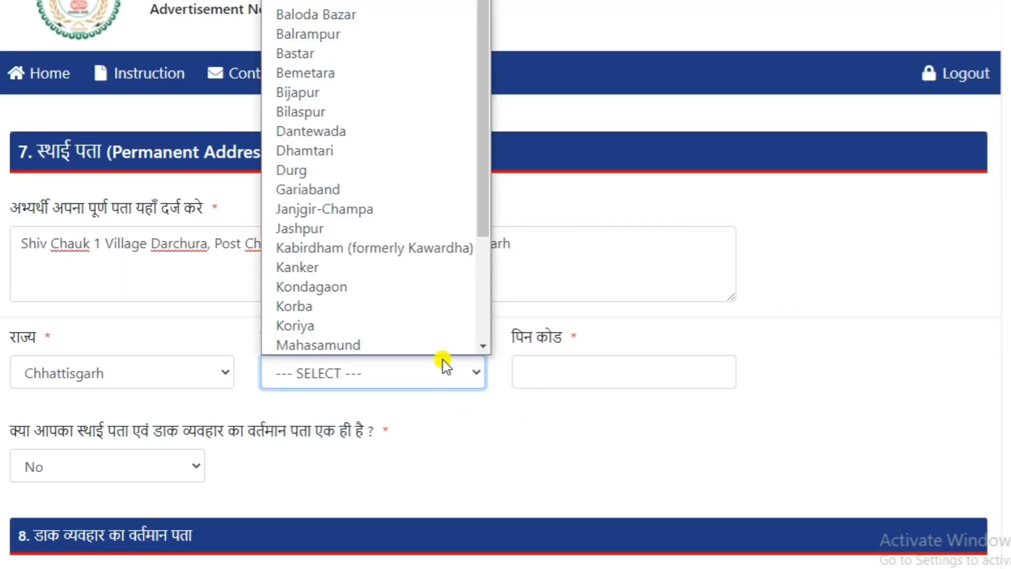
click(356, 15)
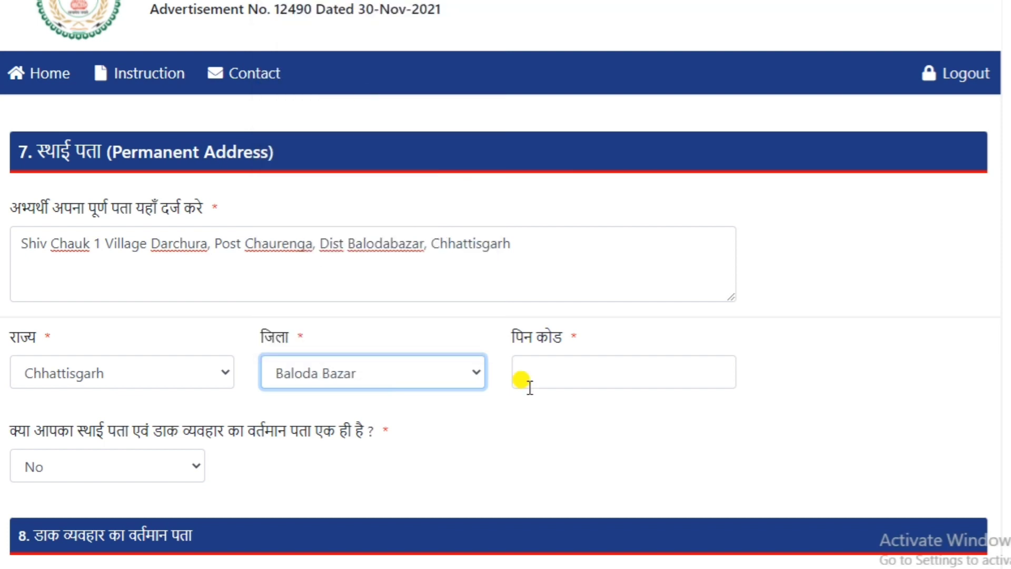
Step: Enter the permanent address's postal PIN code and answer Yes to the correspondence address being the same
click(725, 442)
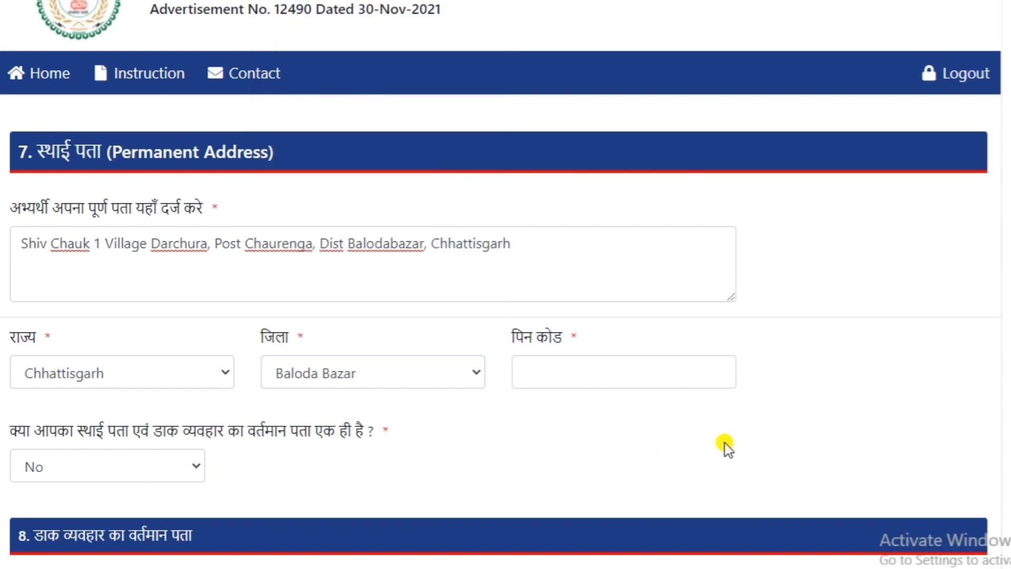
click(628, 367)
text(493101)
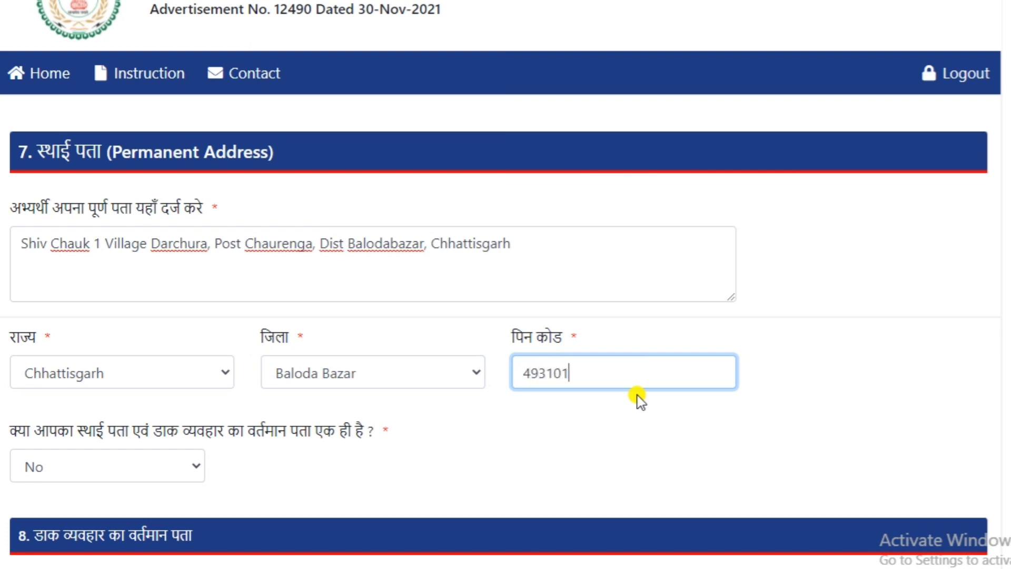
click(188, 471)
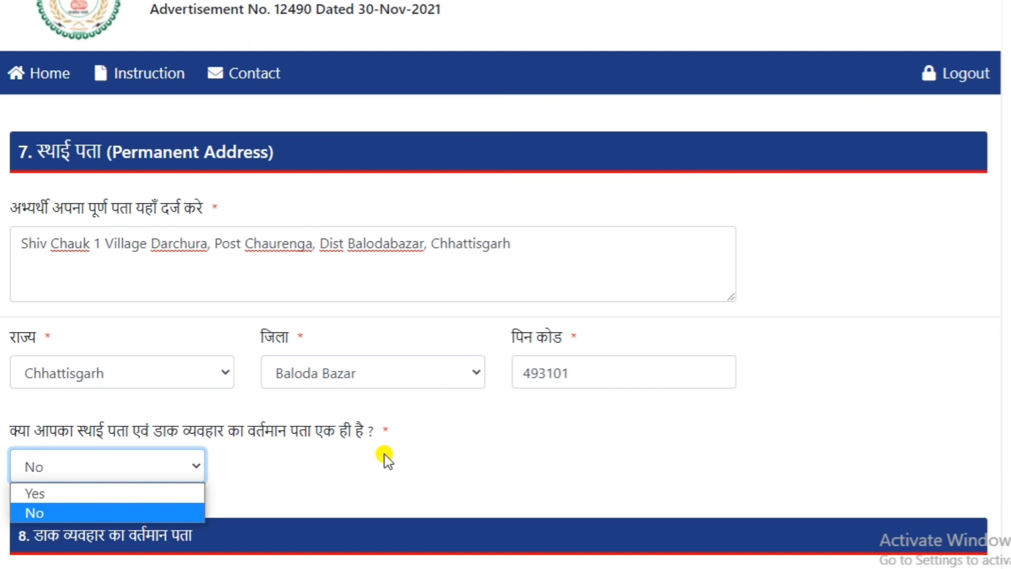
click(74, 493)
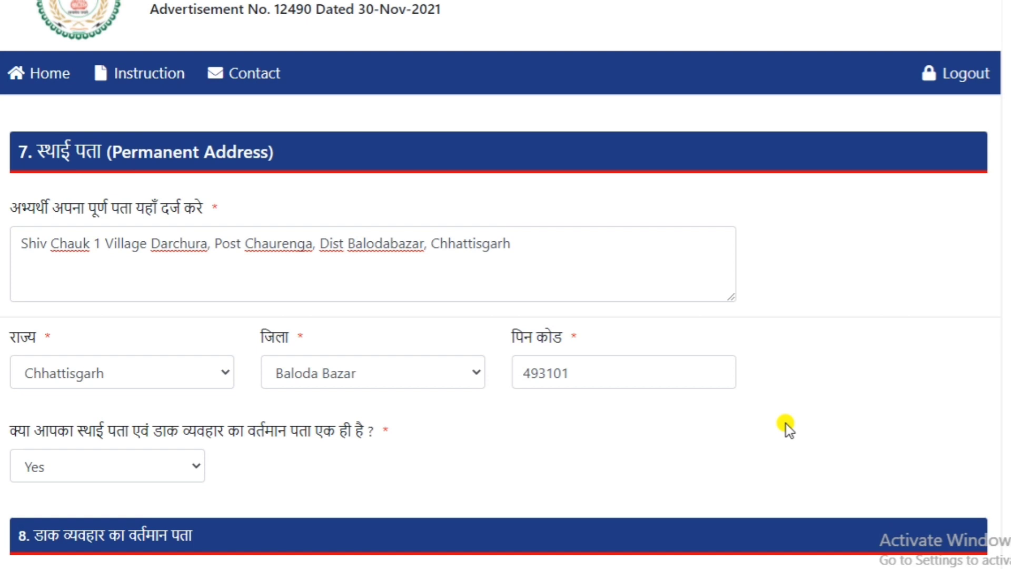
Step: Choose Baloda Bazar as the residence certificate's district and upload the file "NIVAS" as the certificate copy
scroll(929, 230, down, 10)
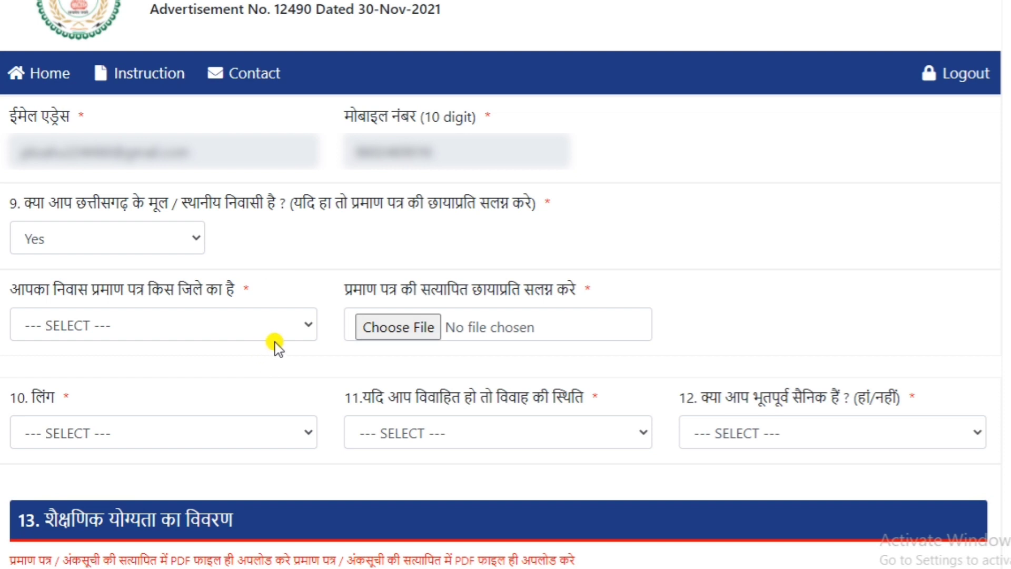
click(238, 320)
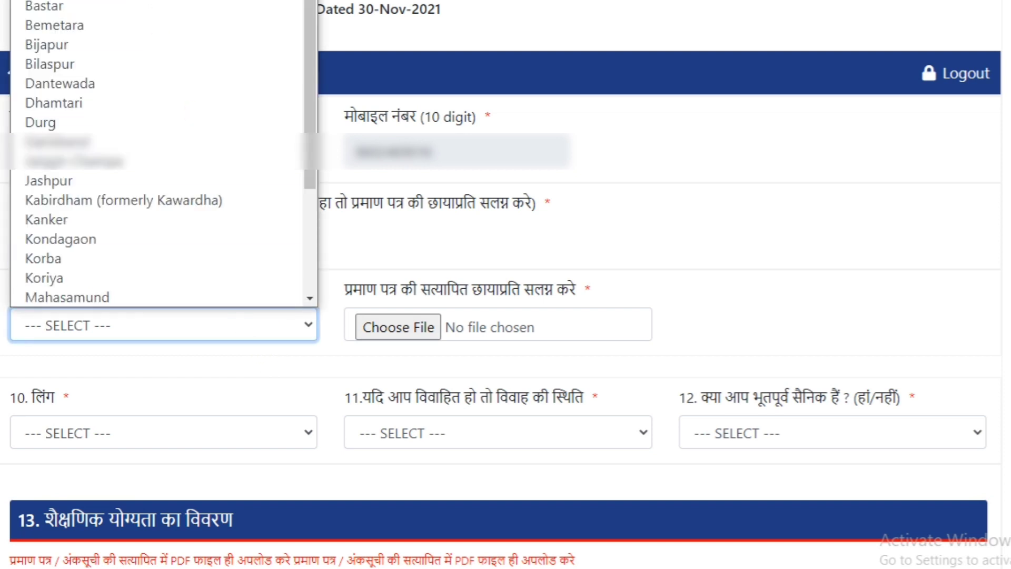
click(158, 1)
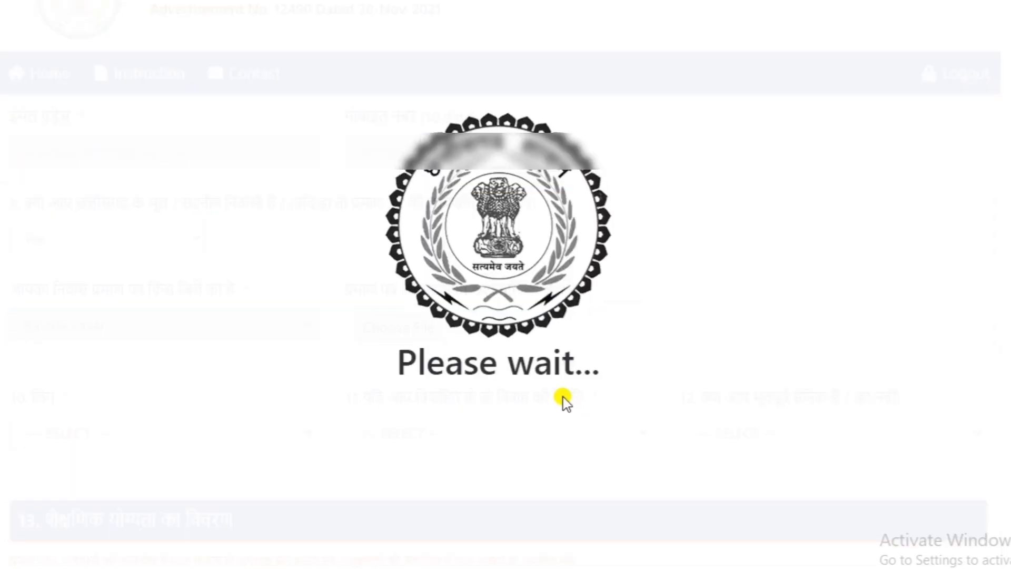
click(397, 325)
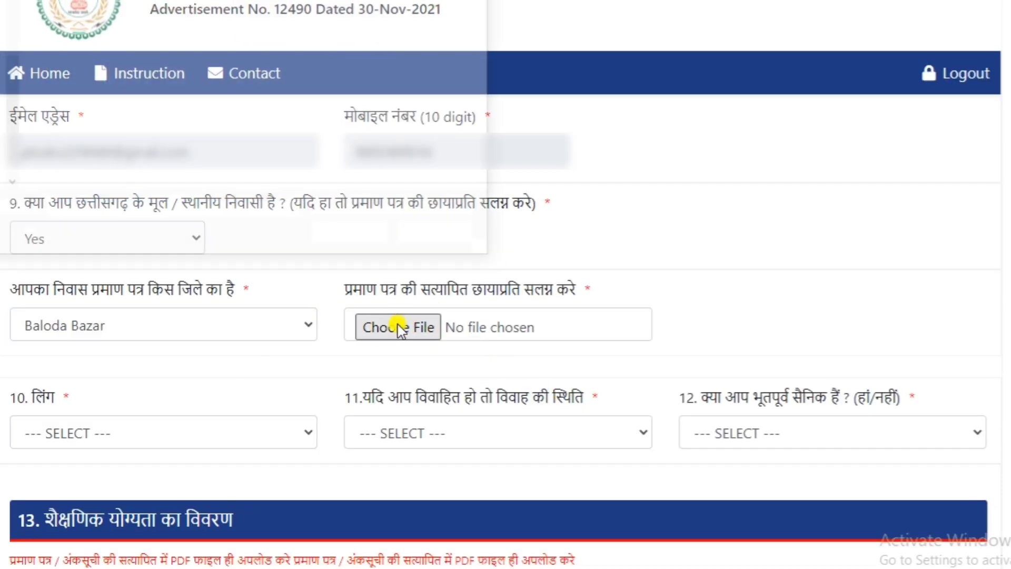
click(424, 40)
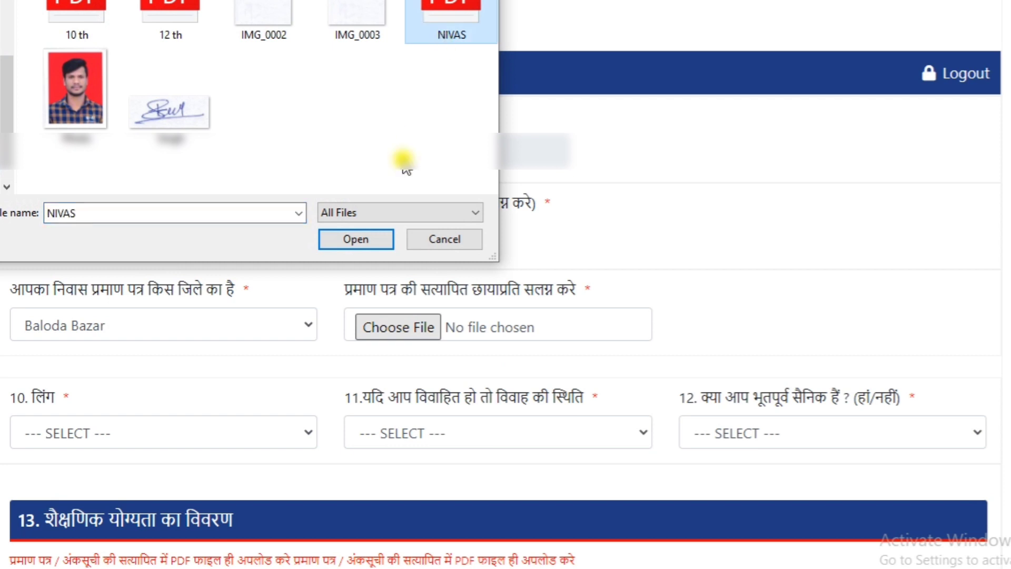
click(368, 237)
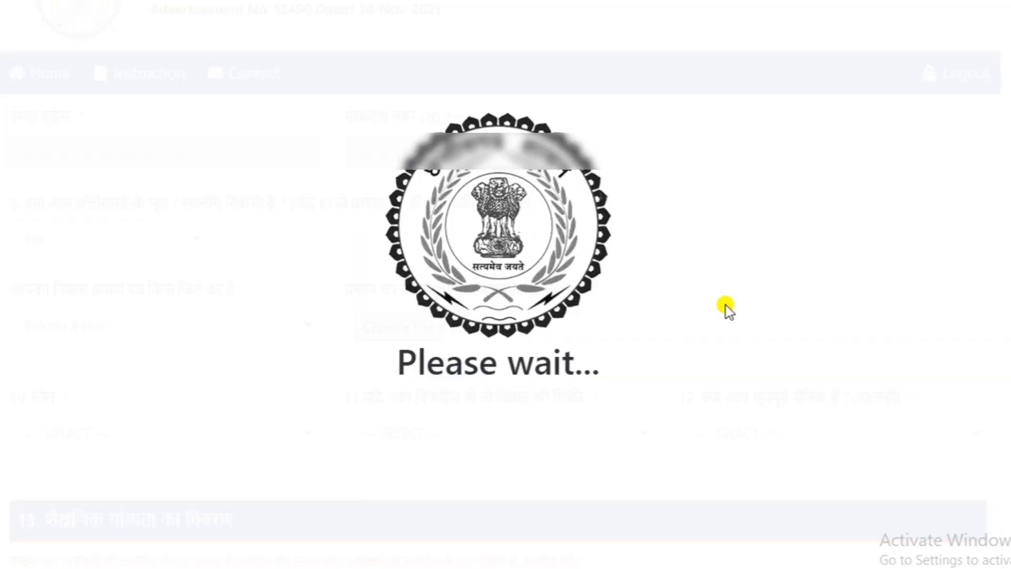
Step: Set the gender to Male and the marital status to विवाहित (married)
click(276, 432)
click(140, 480)
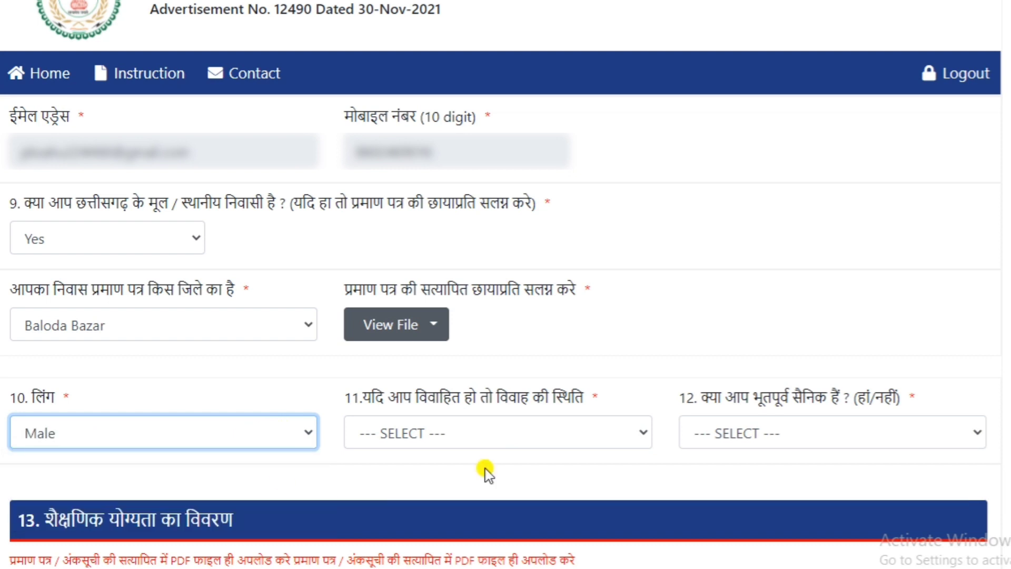
click(511, 432)
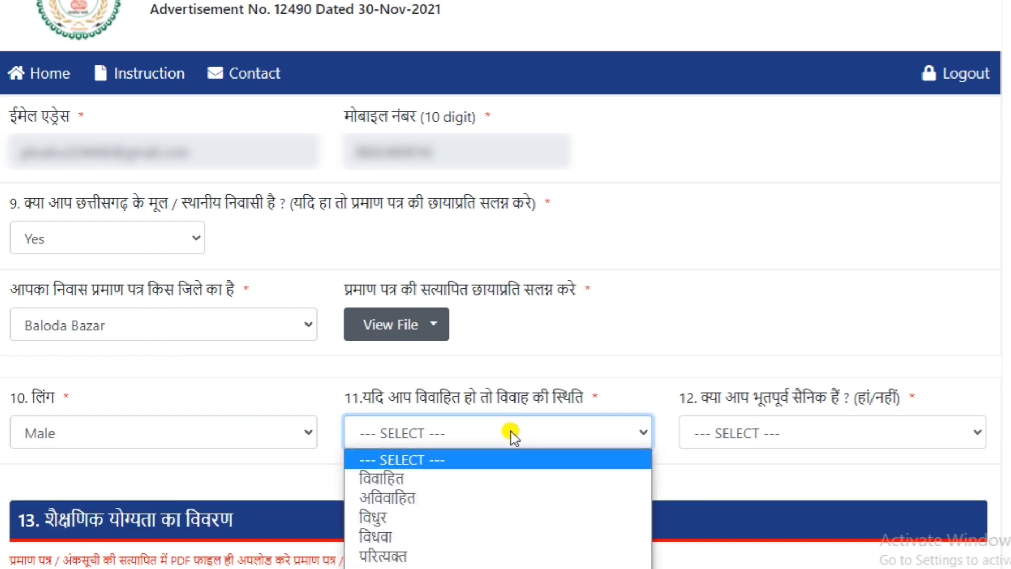
click(480, 478)
Step: Set the marriage date to 18-04-2016 and answer No to the ex-serviceman question
click(741, 438)
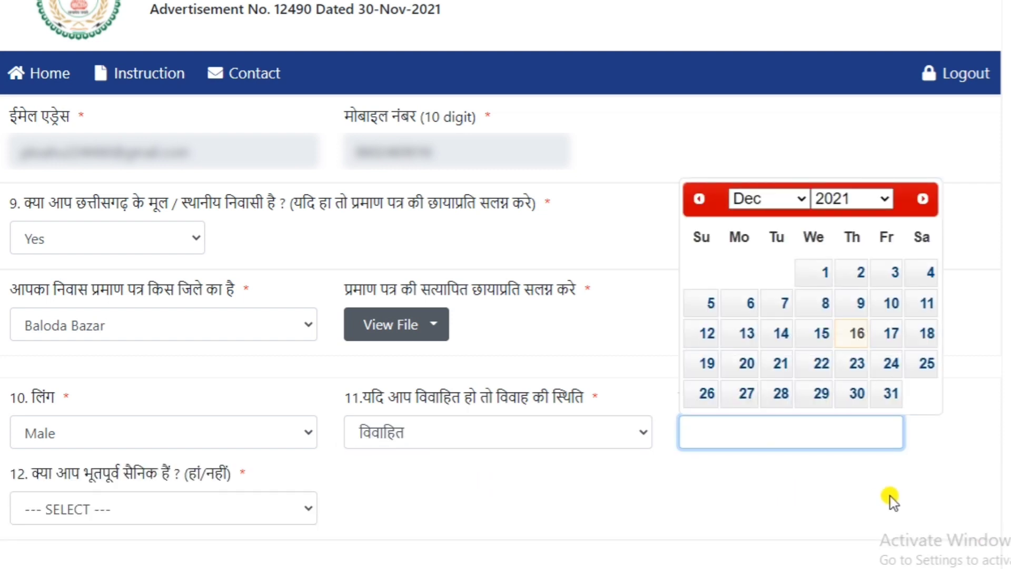
click(878, 490)
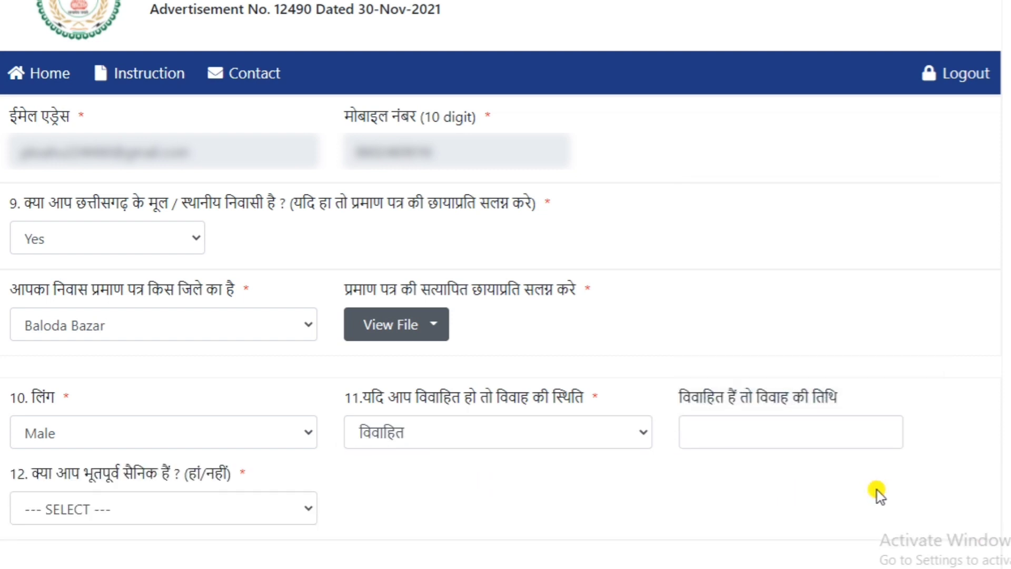
click(749, 434)
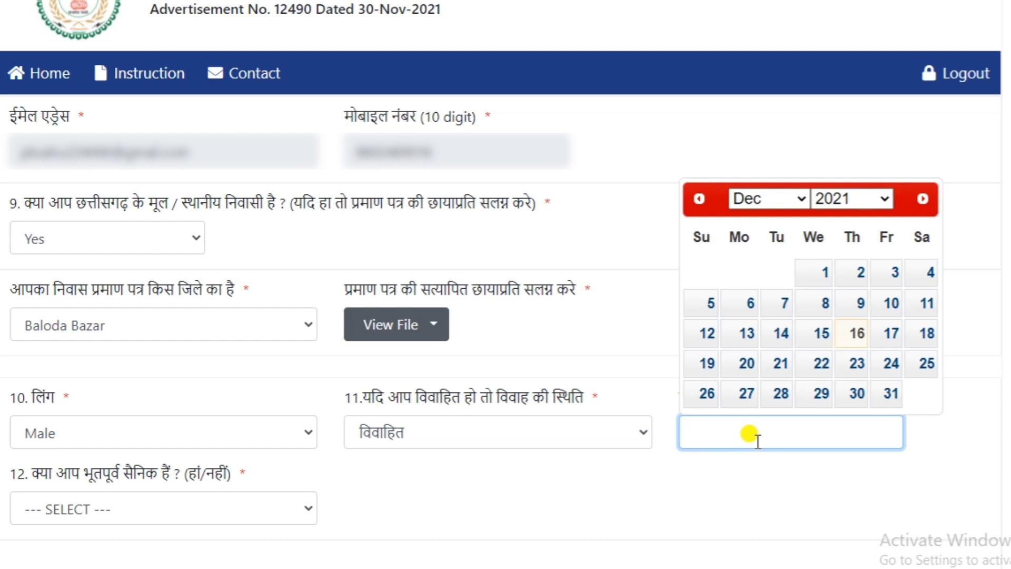
click(868, 201)
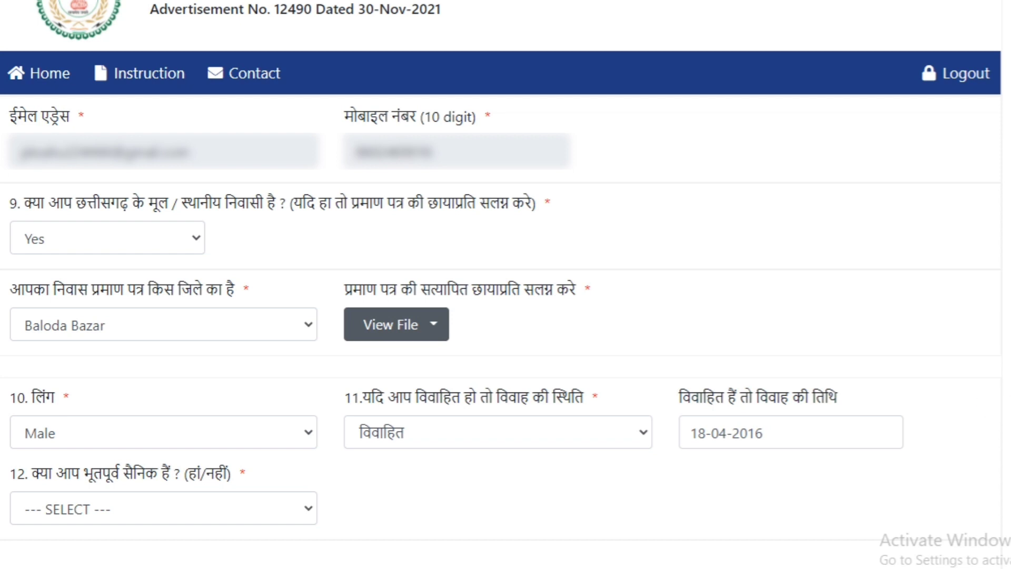
click(195, 508)
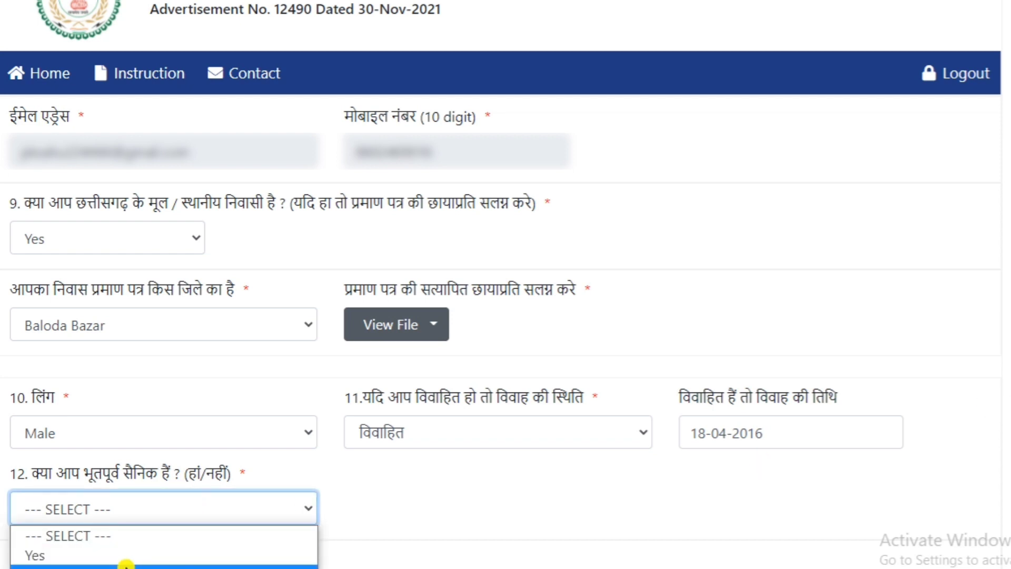
click(127, 566)
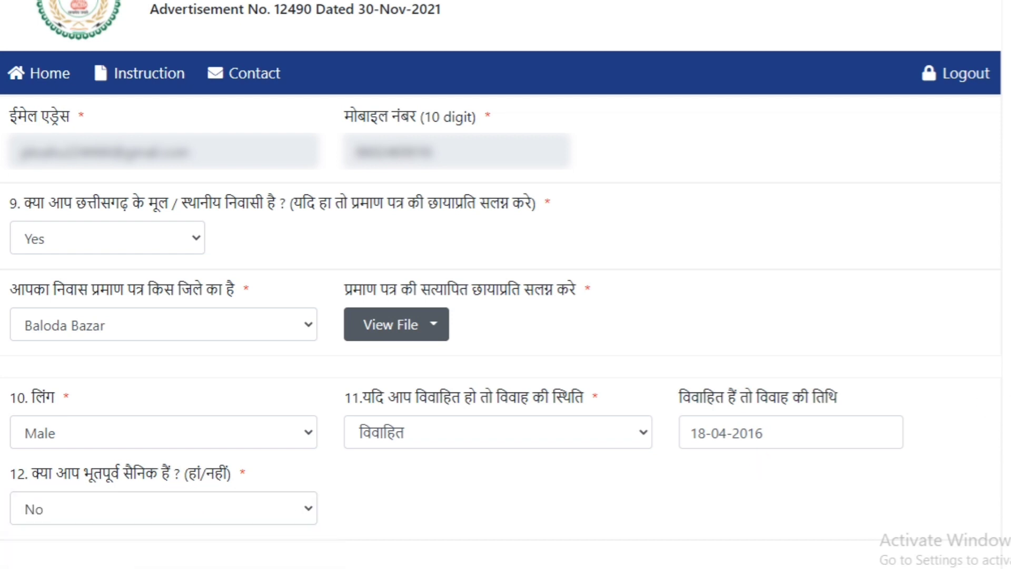
Step: In the educational qualification section, choose 12th as the exam and enter "chhattisgarh board of secondary education raipur" as the board name
scroll(501, 332, down, 8)
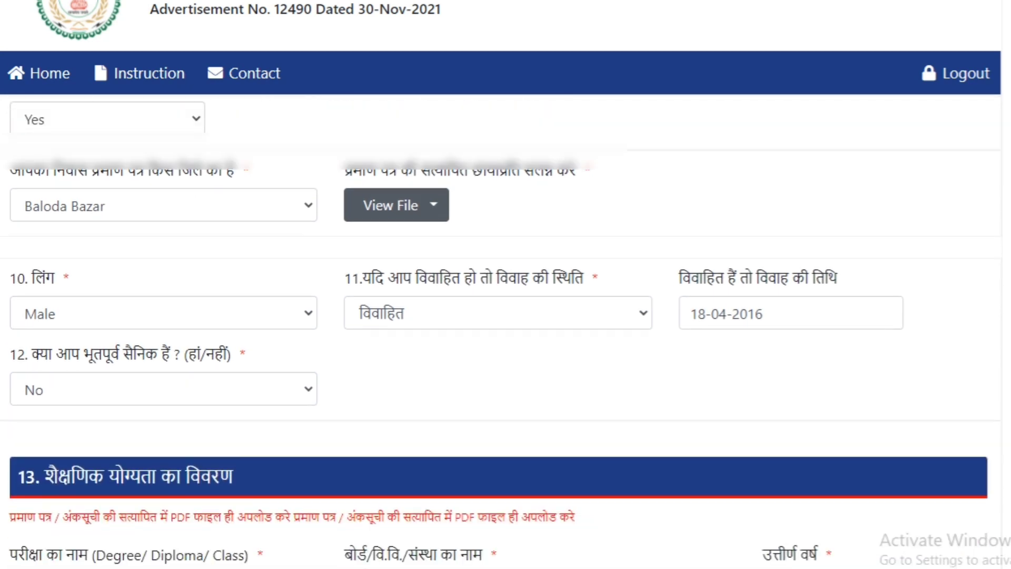
scroll(500, 332, down, 1)
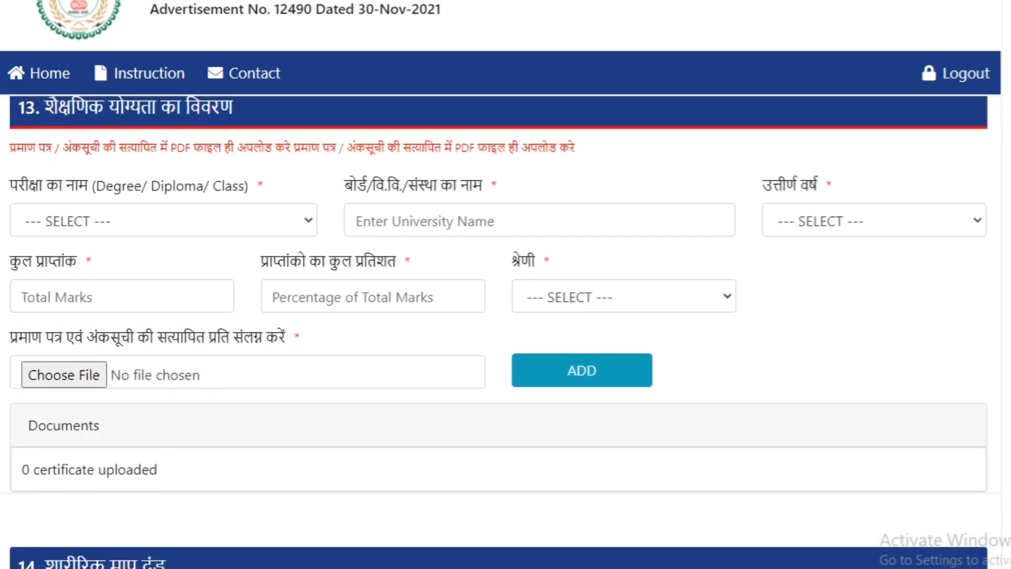
scroll(950, 133, up, 1)
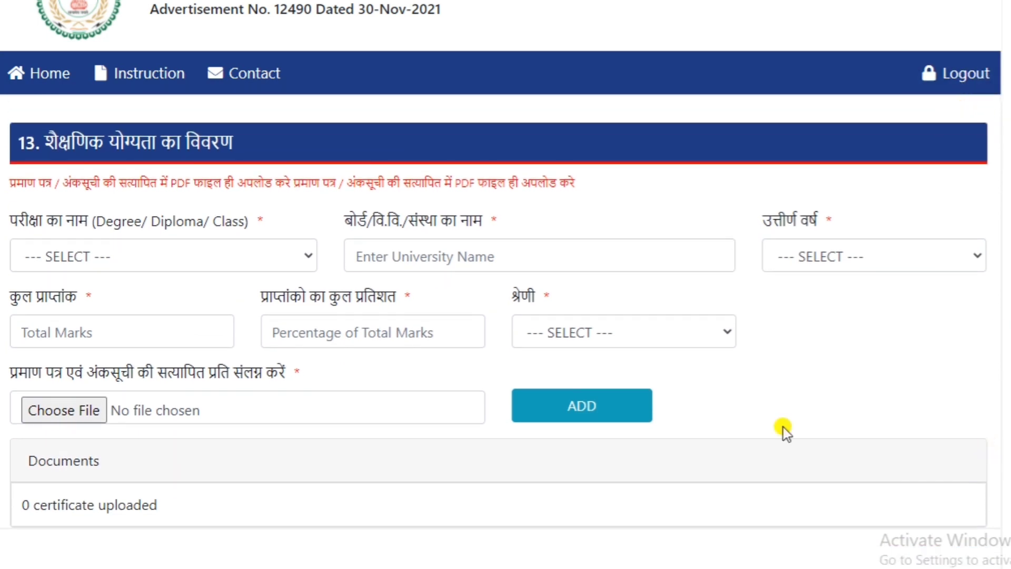
click(292, 263)
click(246, 302)
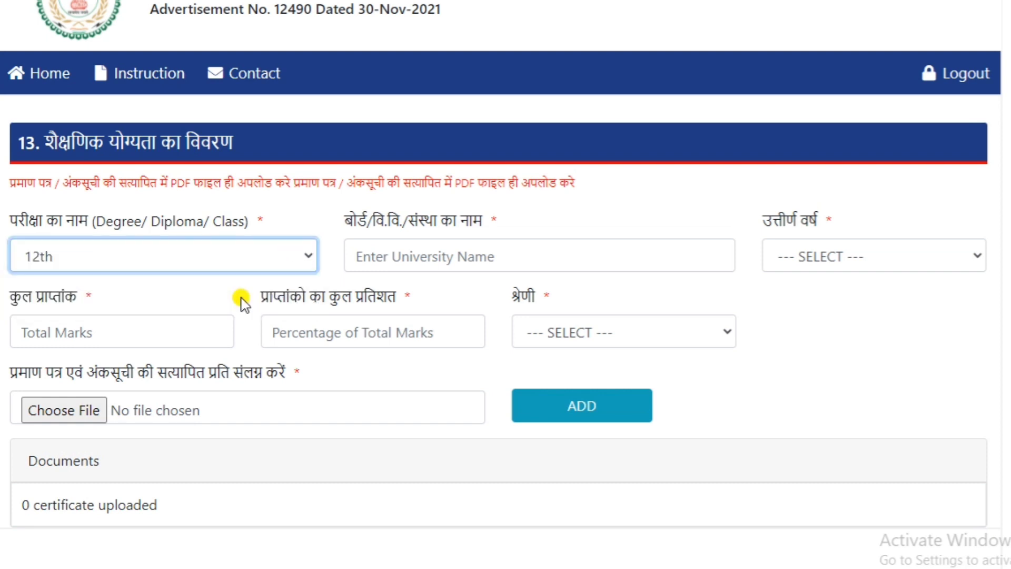
click(521, 259)
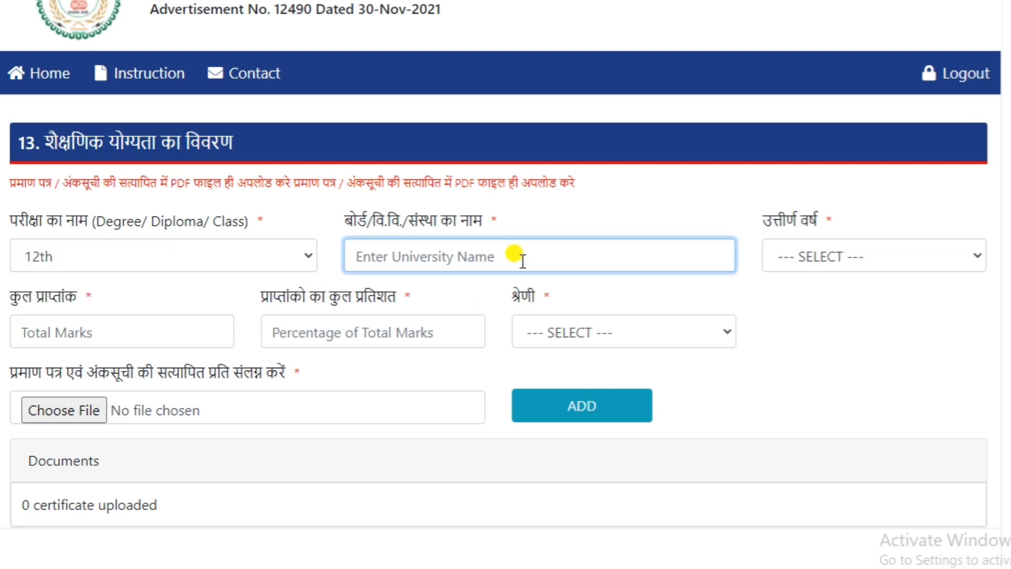
text(chhattisgarh board of secondary education raipur)
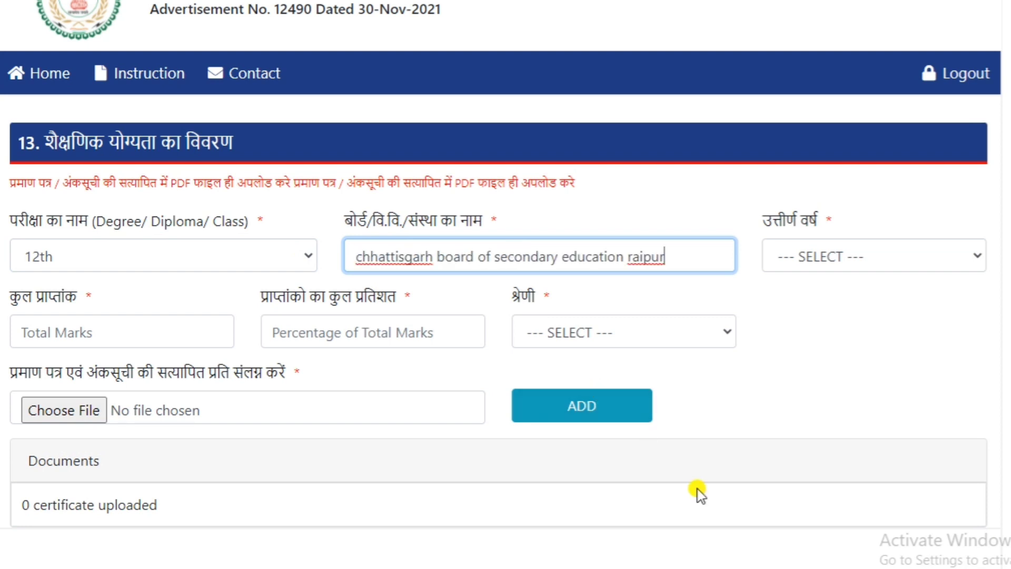
Step: Set the passing year (उत्तीर्ण वर्ष) of the 12th exam to 2012
click(859, 325)
click(849, 253)
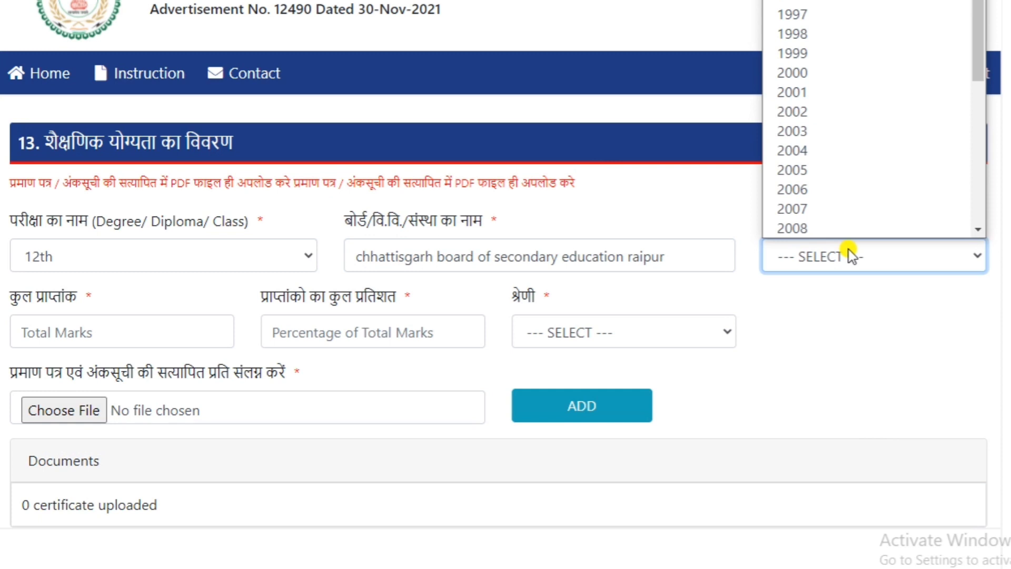
scroll(816, 53, down, 3)
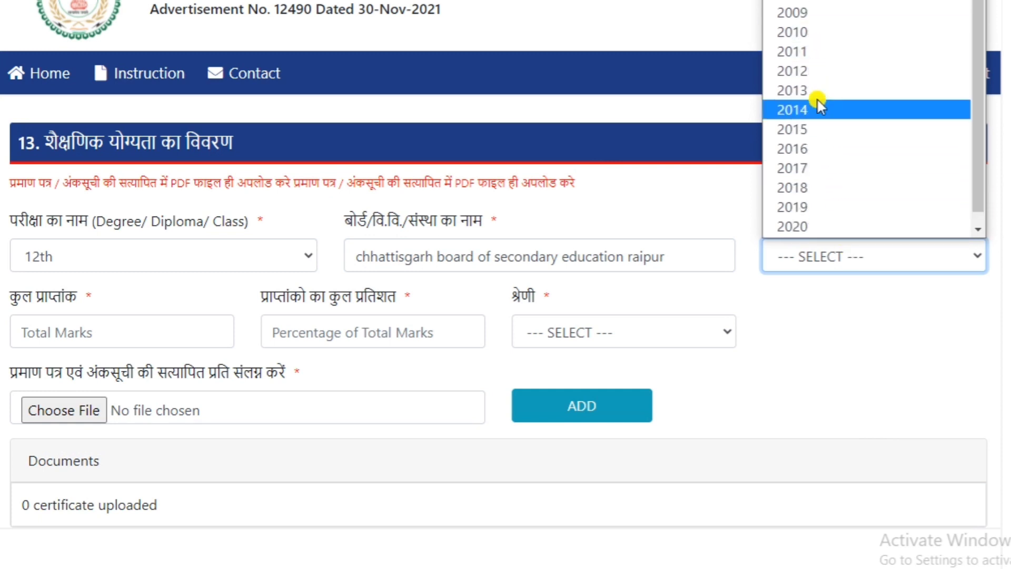
click(809, 72)
click(858, 356)
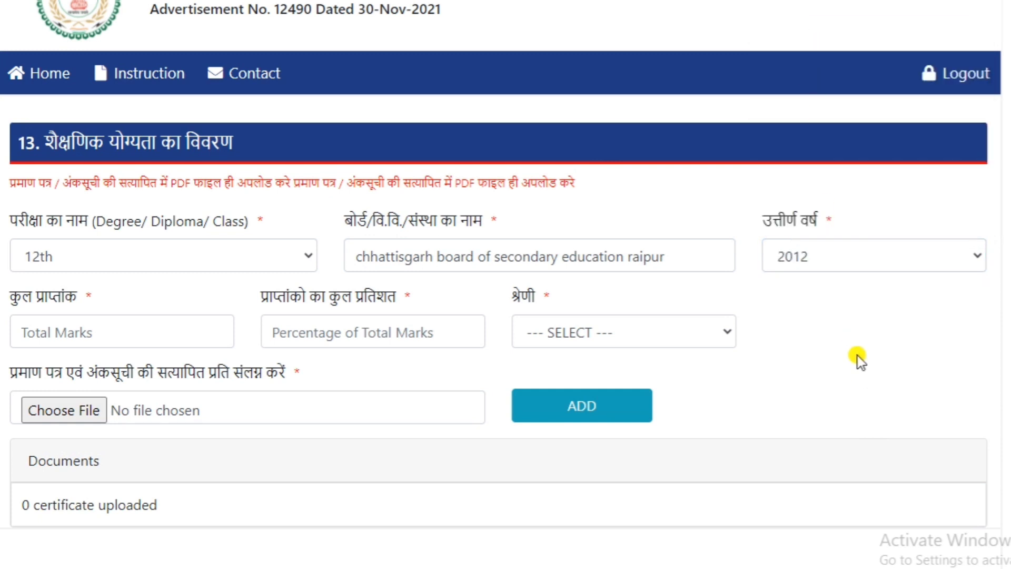
Step: For the 12th exam, enter total marks 257 and percentage 51.4, and choose द्वितीय श्रेणी as the division
click(200, 325)
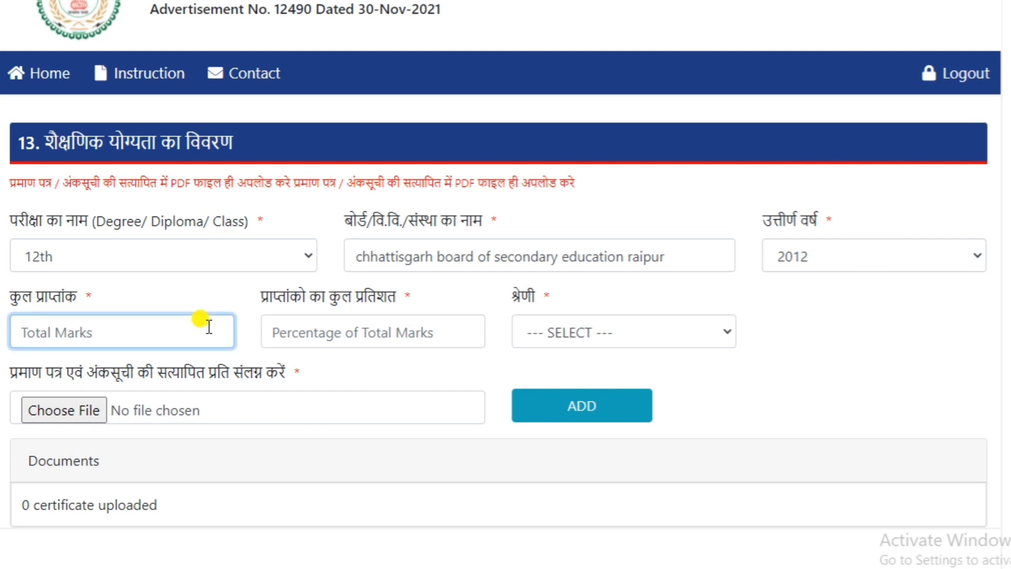
text(257)
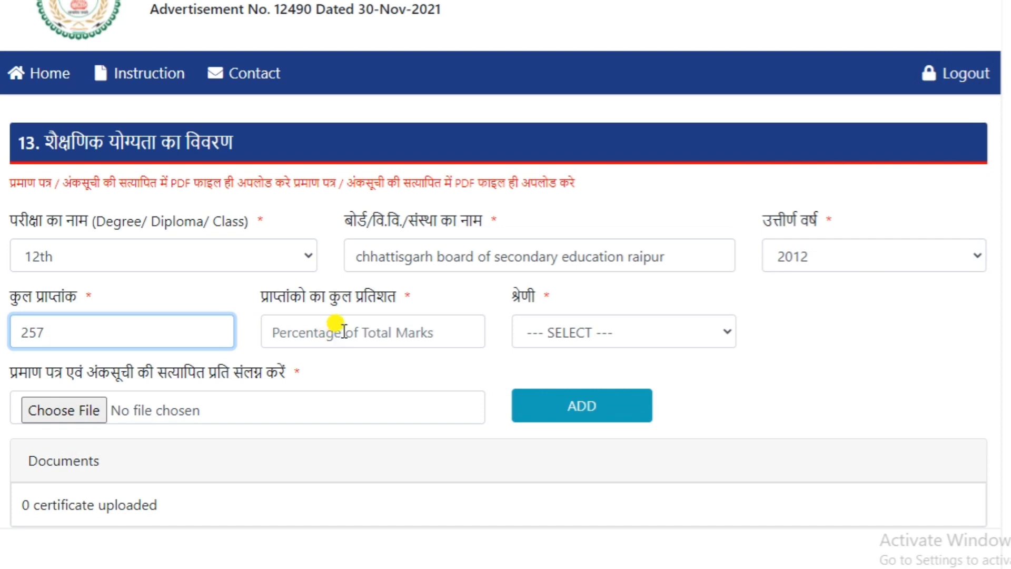
click(342, 330)
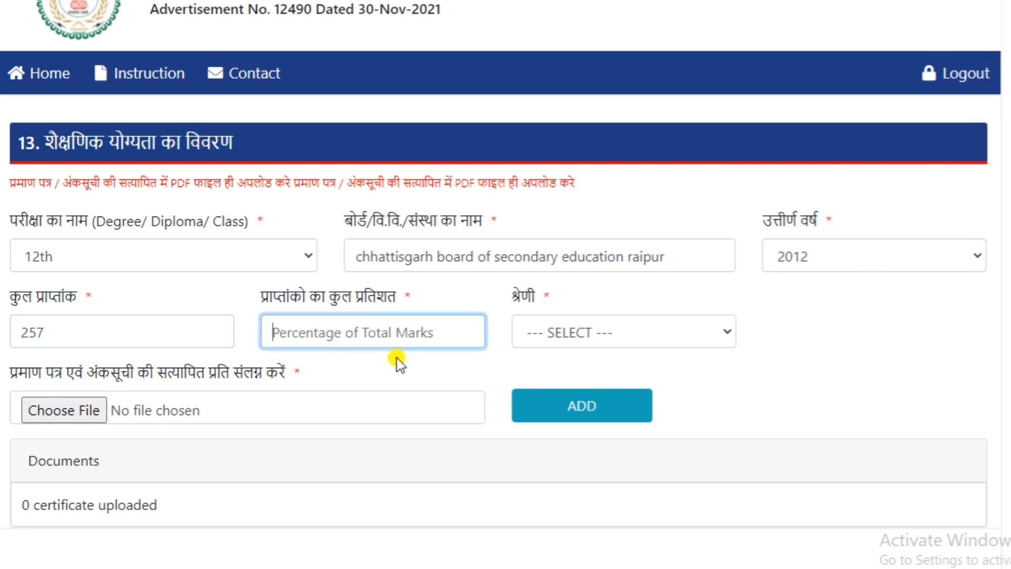
text(51.4)
click(582, 332)
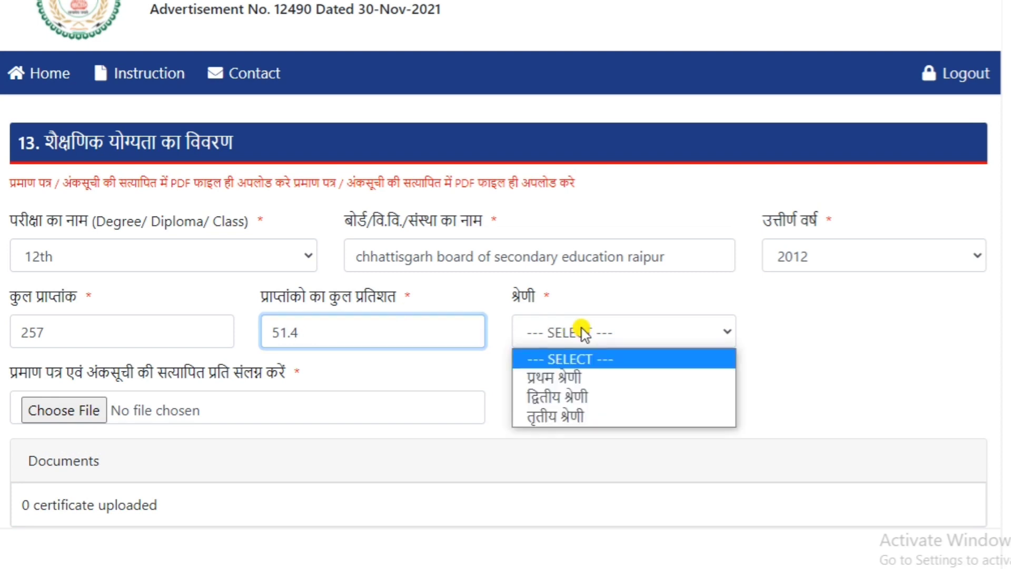
click(577, 397)
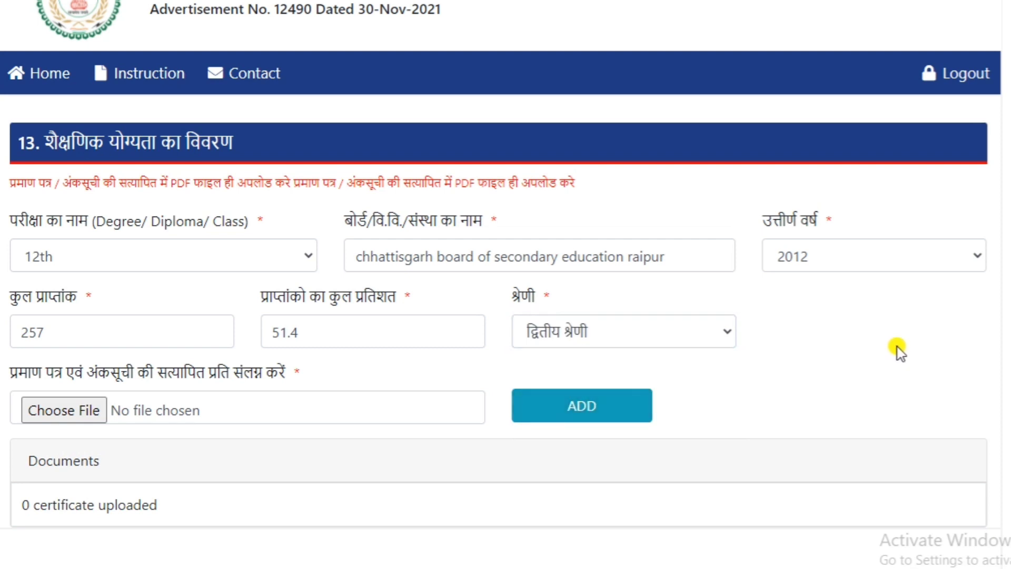
Step: Attach "12 th.pdf" as the certified marksheet and add the 12th qualification to the documents list
click(61, 411)
click(170, 21)
click(352, 237)
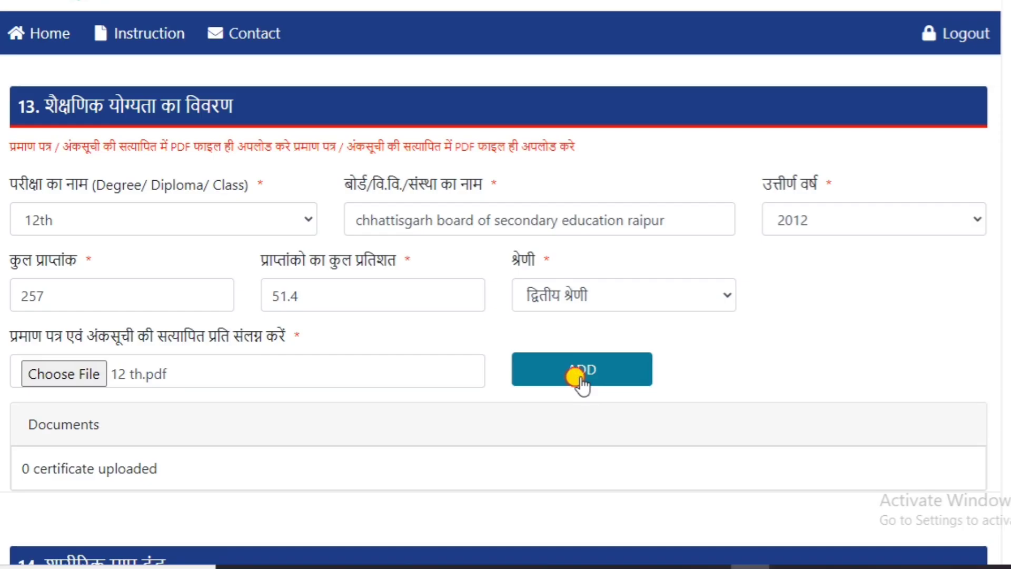
click(578, 408)
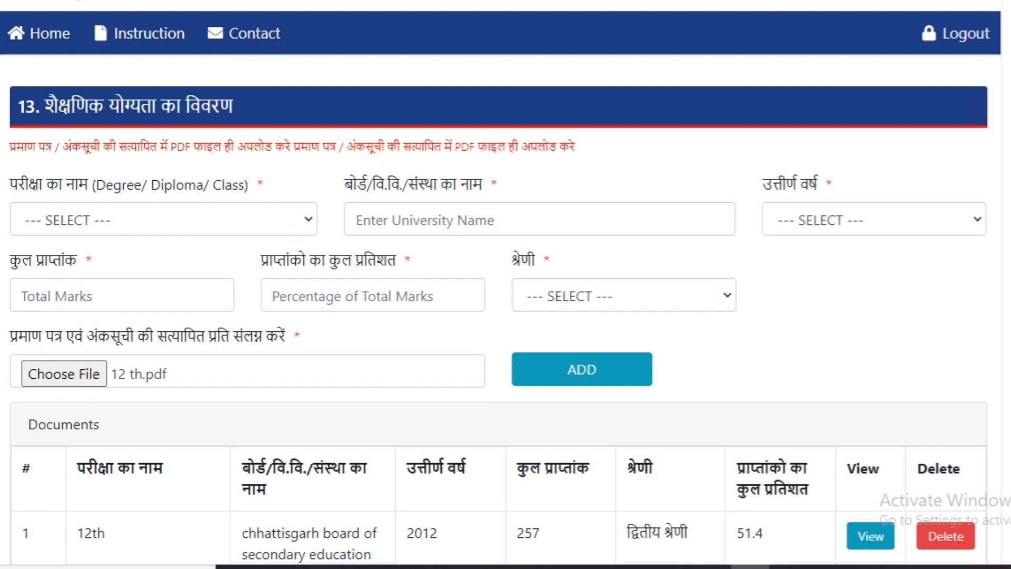
scroll(500, 316, down, 2)
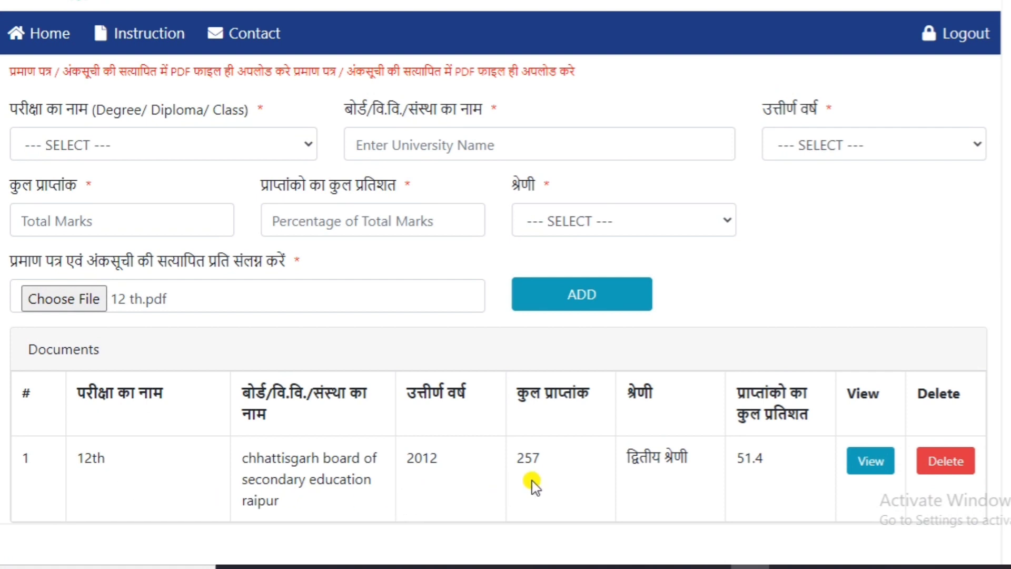
Step: In the physical standards section, enter height 167 cm, normal chest 85 cm and expanded chest 92 cm
click(151, 266)
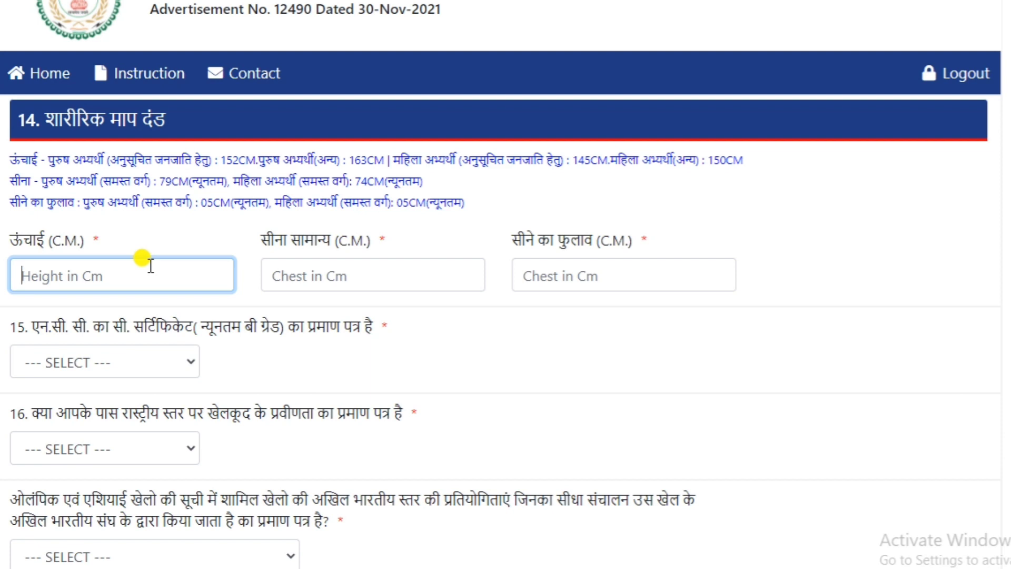
text(167)
click(392, 273)
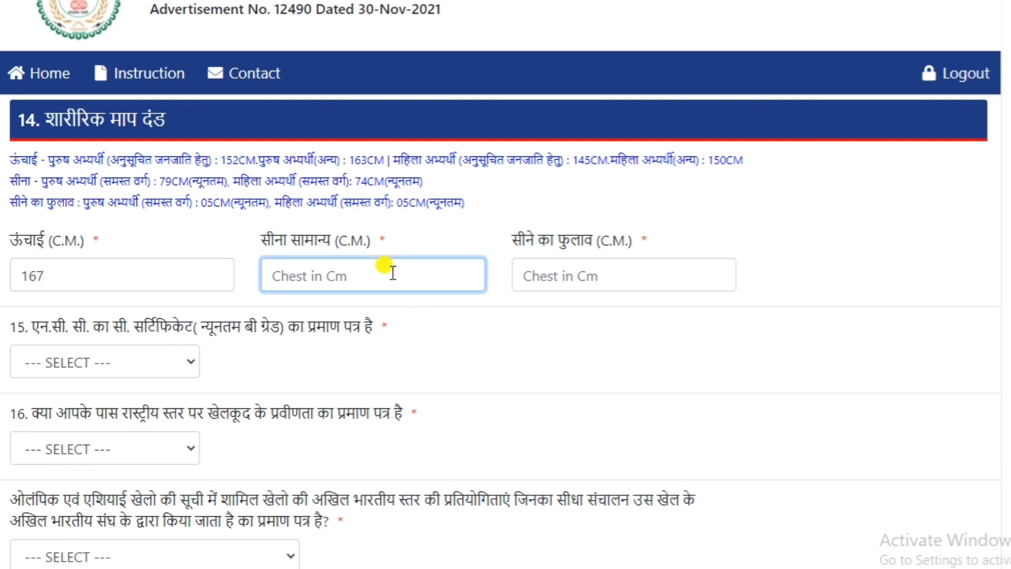
text(85)
click(569, 279)
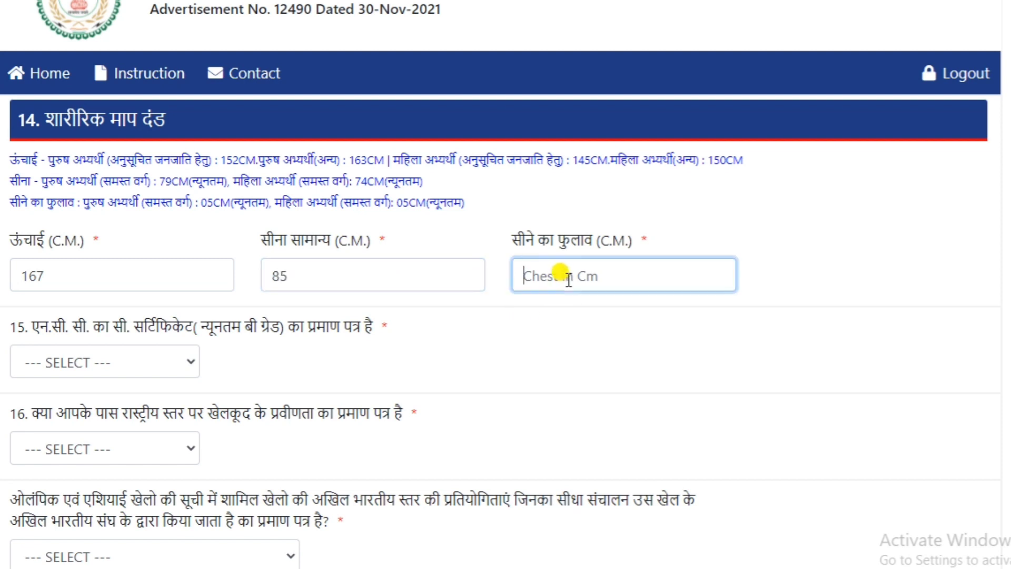
text(92)
click(785, 248)
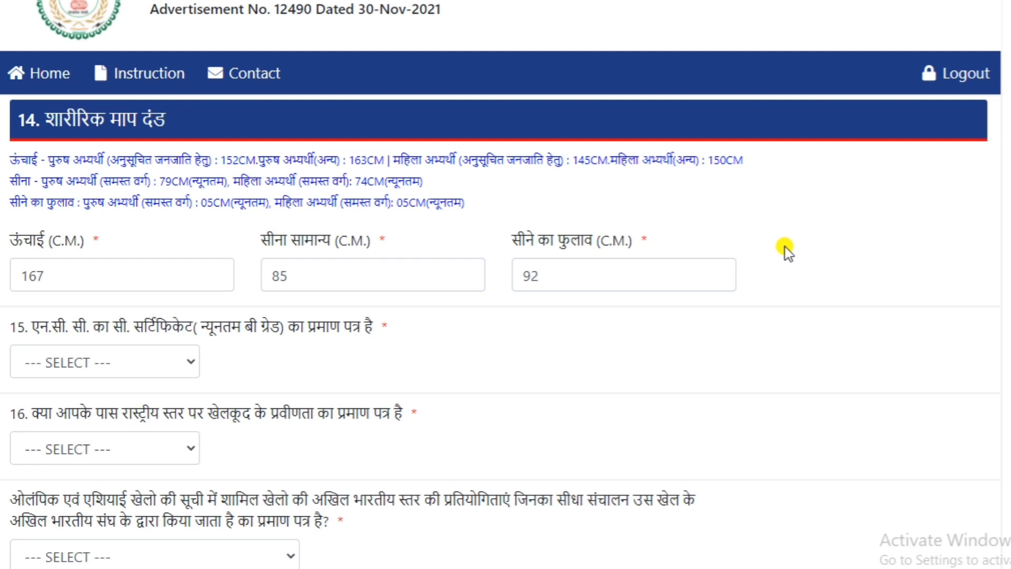
Step: Correct the expanded chest (सीने का फुलाव) to 91 cm and the normal chest (सीना सामान्य) to 84 cm
click(622, 275)
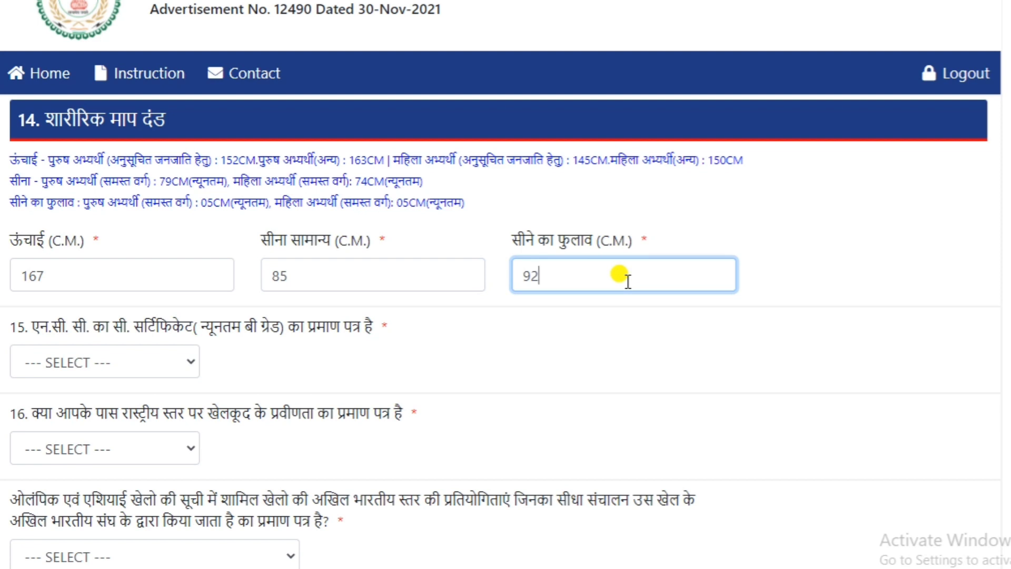
key(BackSpace)
text(1)
click(763, 275)
click(423, 269)
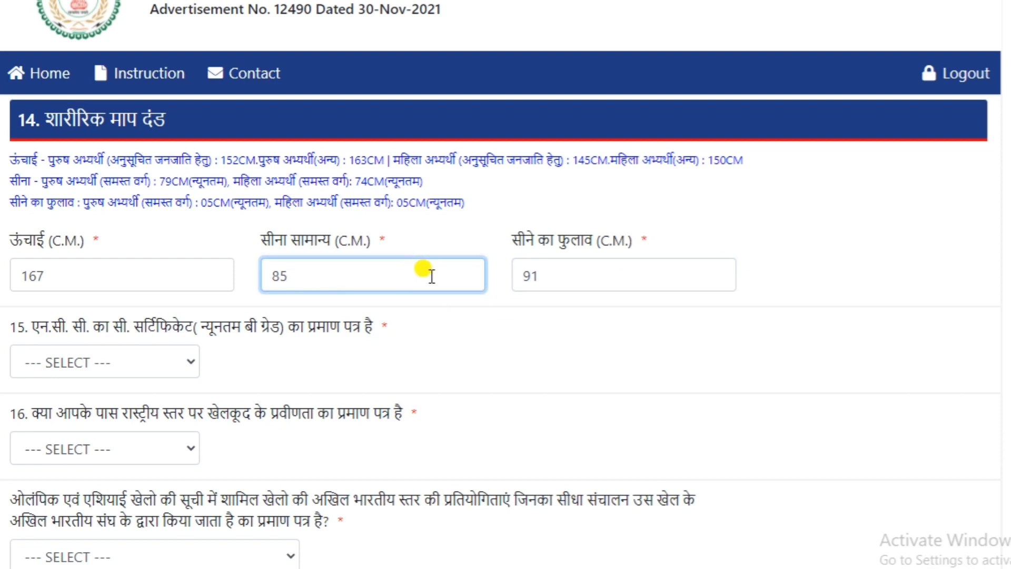
key(BackSpace)
text(4)
click(998, 248)
Step: Answer No to both the NCC C certificate question and the national-level sports certificate question
click(176, 364)
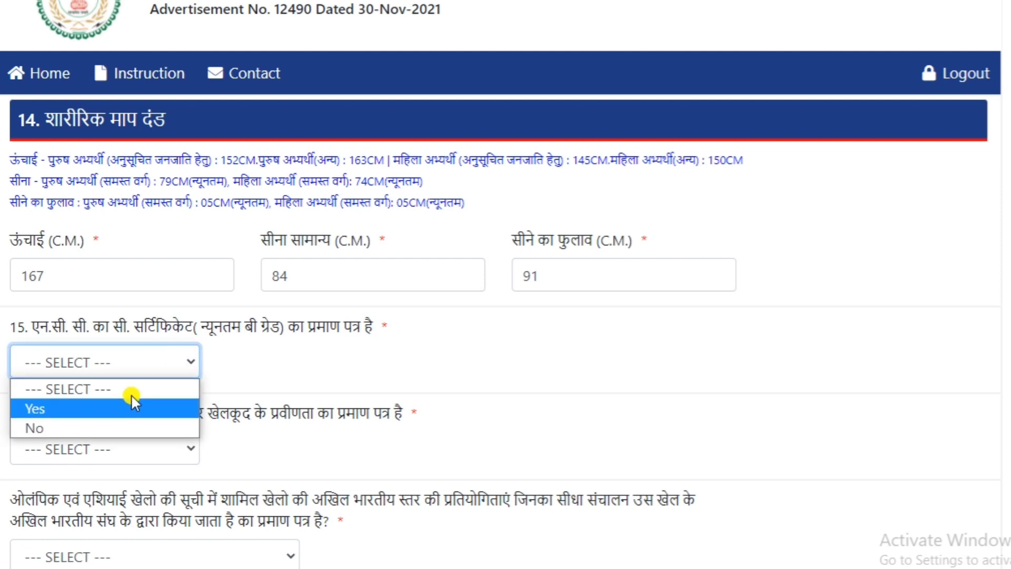
click(104, 426)
click(140, 447)
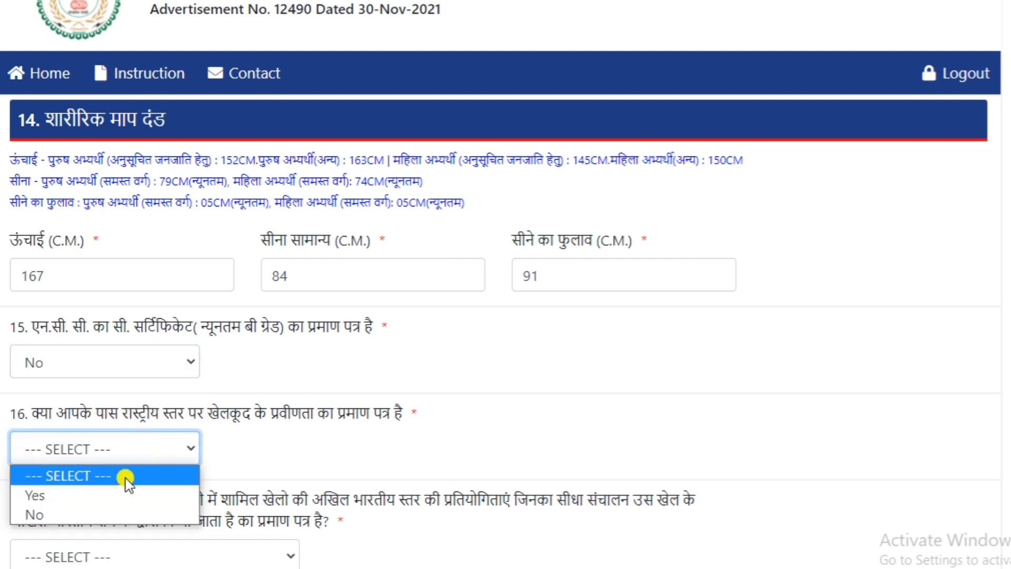
click(101, 515)
click(481, 441)
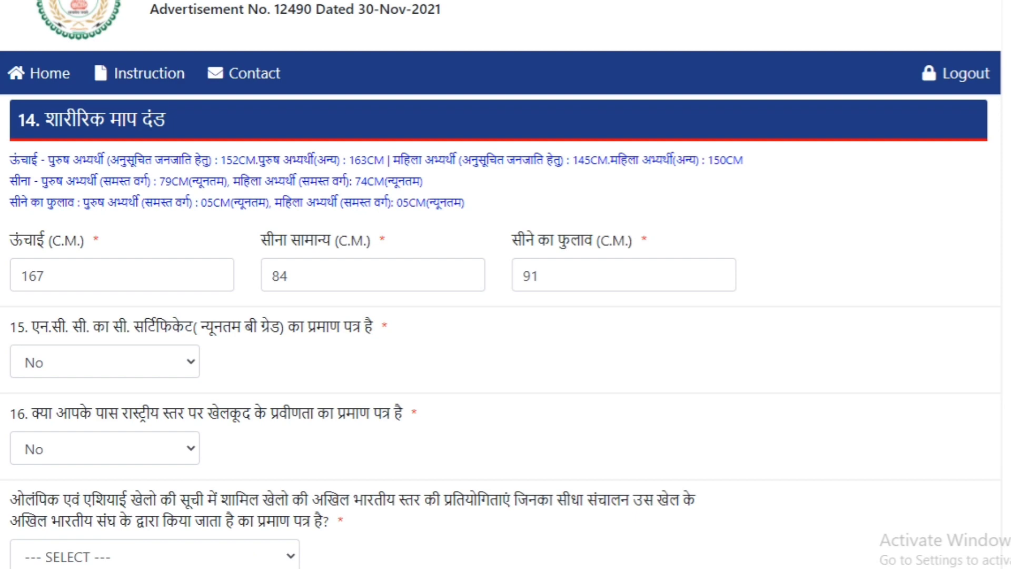
Step: Answer No to the question about a certificate from all-India competitions in Olympic and Asian Games sports
scroll(500, 334, down, 2)
scroll(501, 334, up, 5)
scroll(501, 334, down, 1)
scroll(267, 548, down, 1)
click(230, 550)
click(126, 532)
Step: In the government service details, keep experience at Yes and enter "data entry operator" as the post held
scroll(500, 334, down, 8)
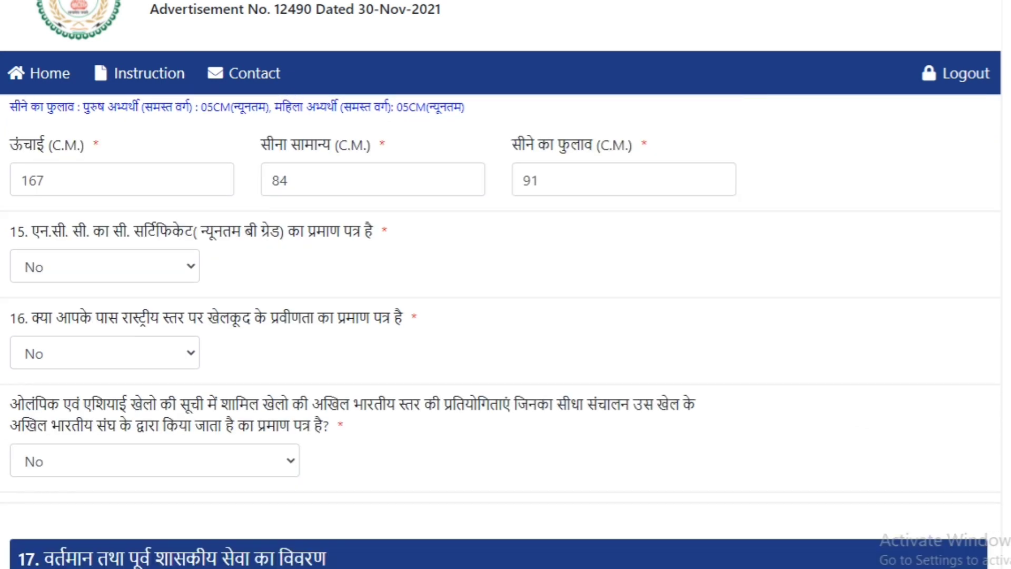
scroll(501, 332, down, 1)
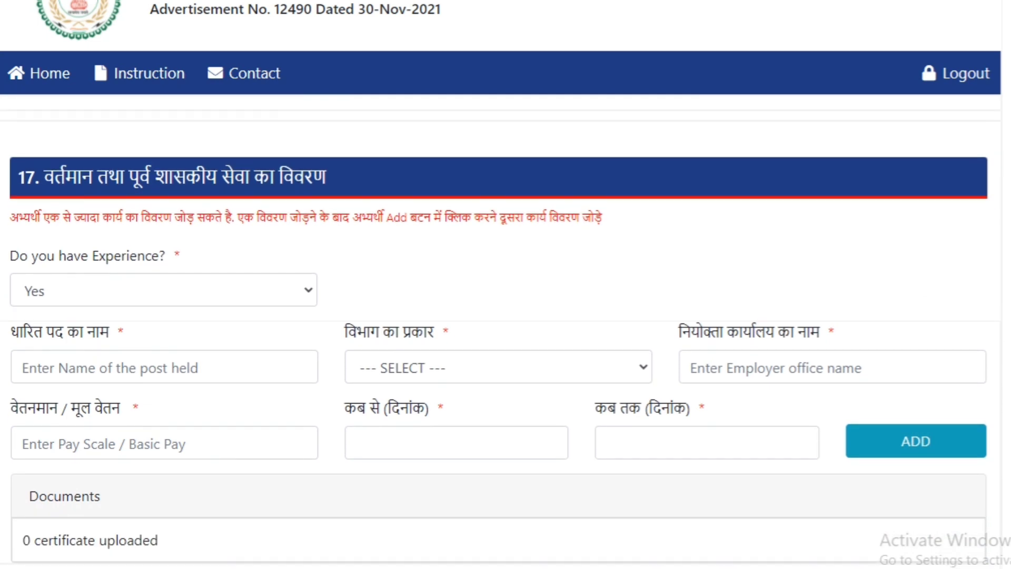
scroll(182, 303, down, 1)
click(181, 303)
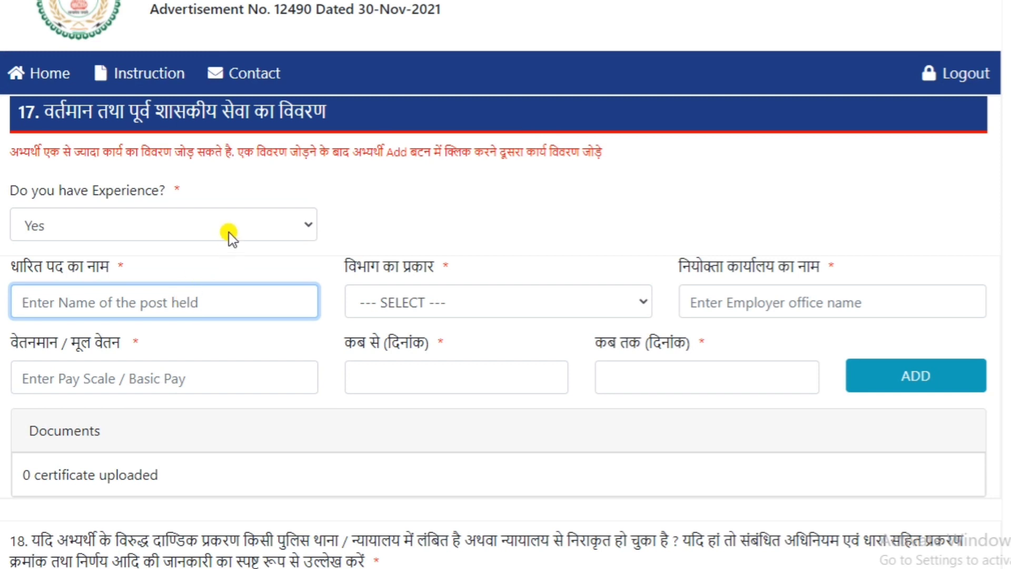
click(232, 224)
click(232, 225)
click(187, 303)
text(data entry operator)
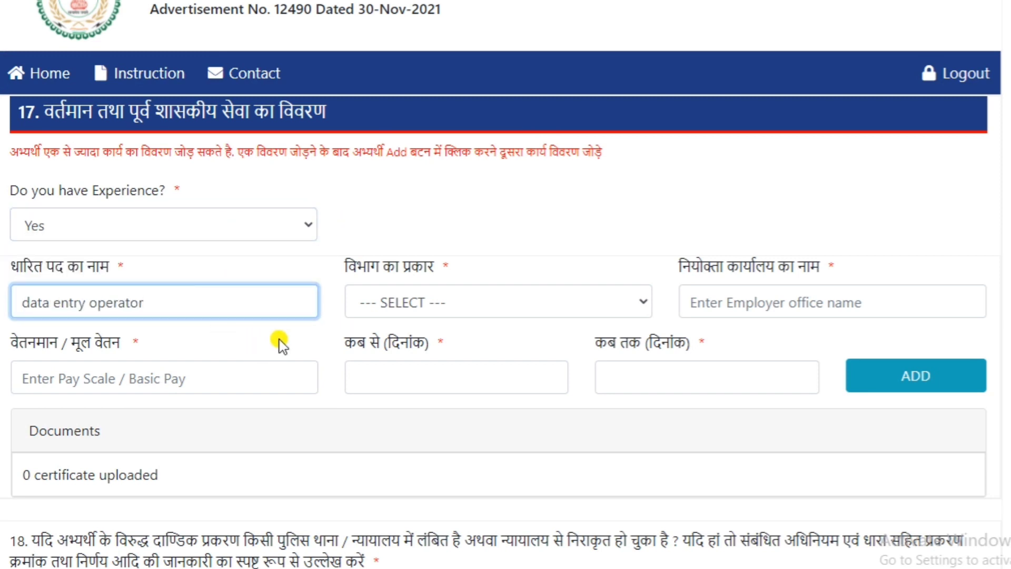
Step: Switch the experience answer to No and back to Yes
click(31, 305)
click(226, 228)
click(169, 268)
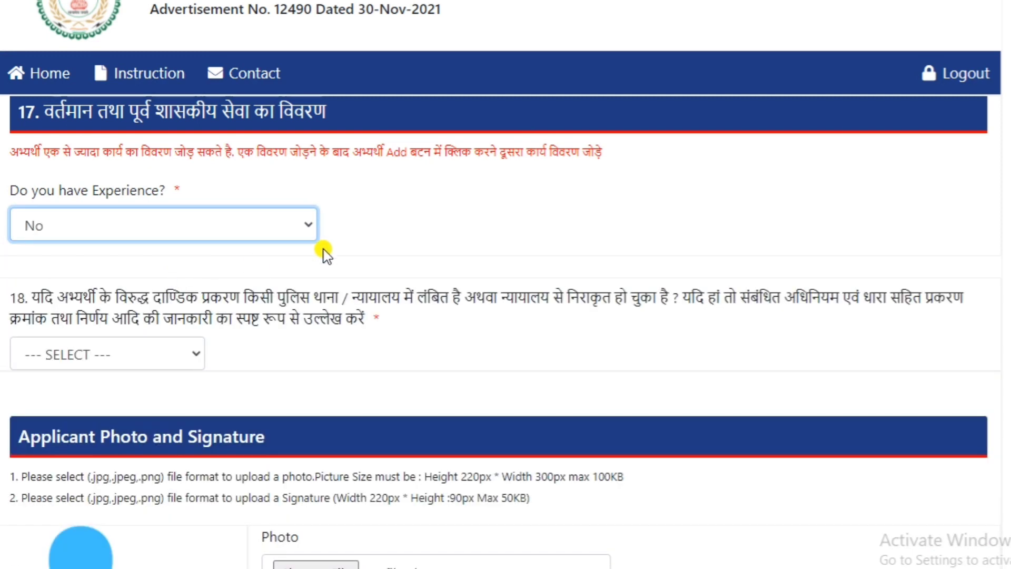
click(293, 220)
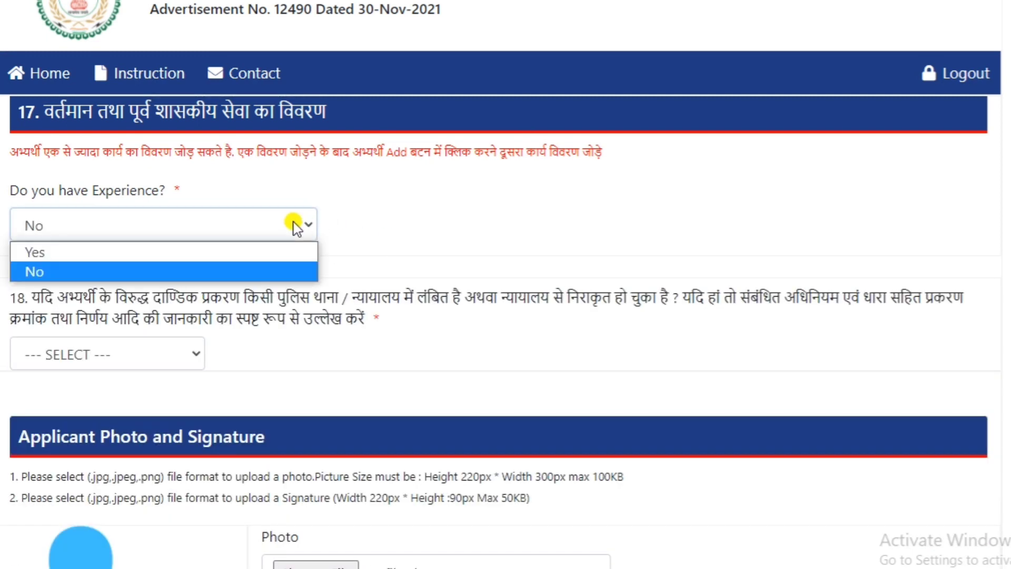
click(200, 252)
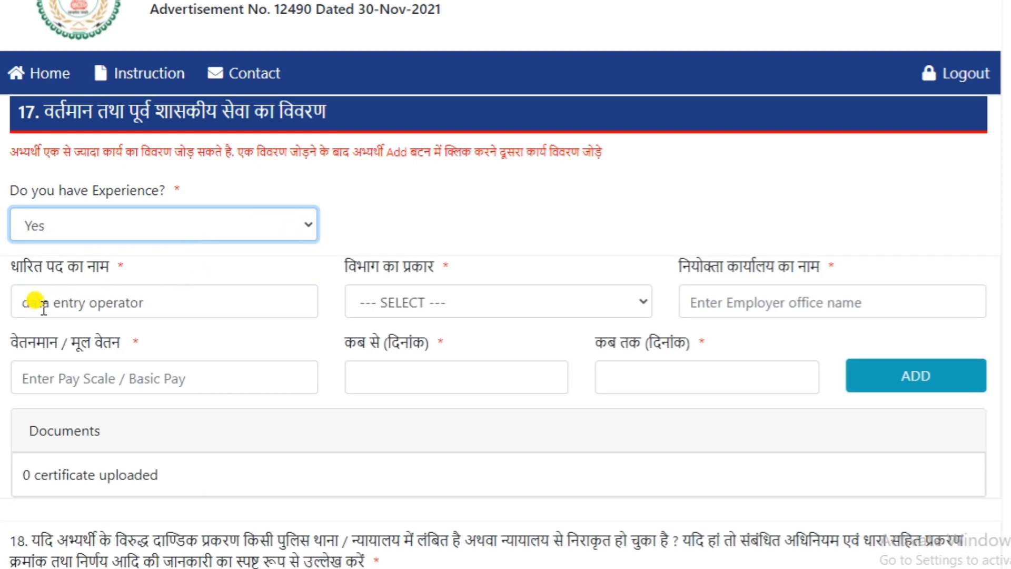
Step: Capitalize each word of the post held so it reads "Data Entry Operator"
click(21, 308)
key(BackSpace)
text(D)
key(Right)
key(Right)
key(Right)
key(Right)
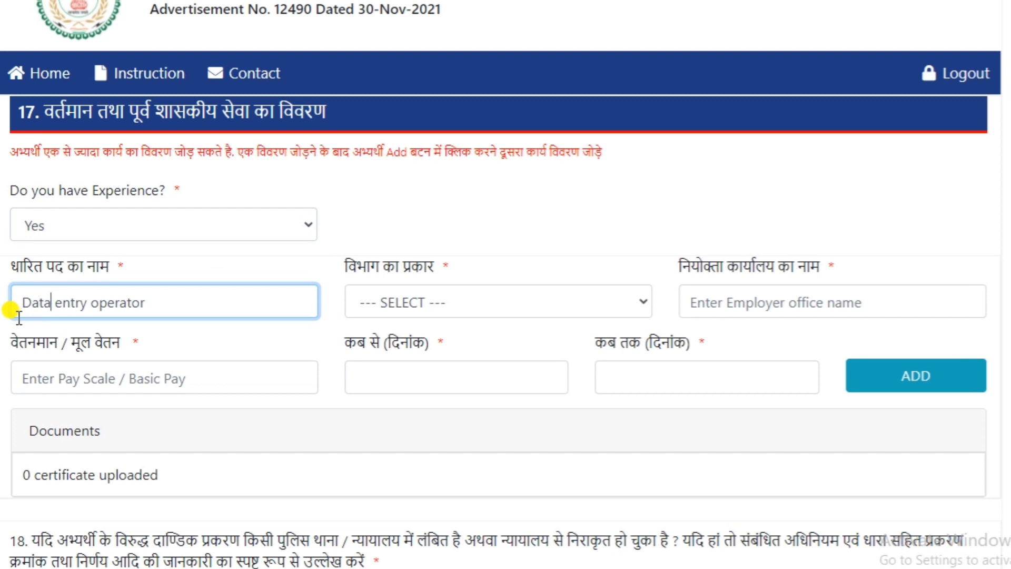
key(BackSpace)
text(E)
key(Right)
key(Right)
key(Right)
key(Right)
key(Right)
key(Right)
key(BackSpace)
text(O)
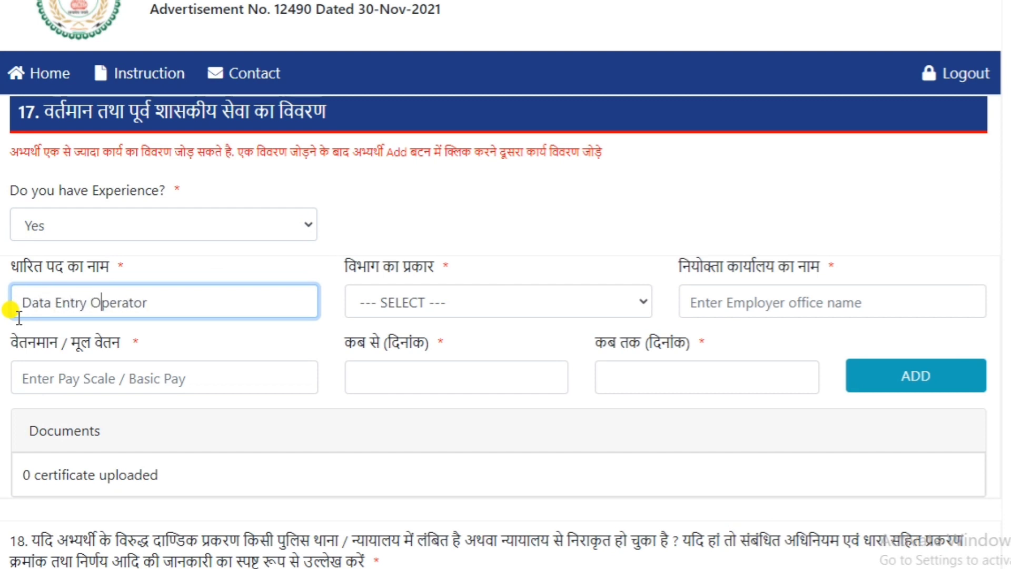
Step: Choose Semi-Government as the department type and enter "Drug Warehouse mahasamund" as the employer office name
click(528, 308)
click(469, 367)
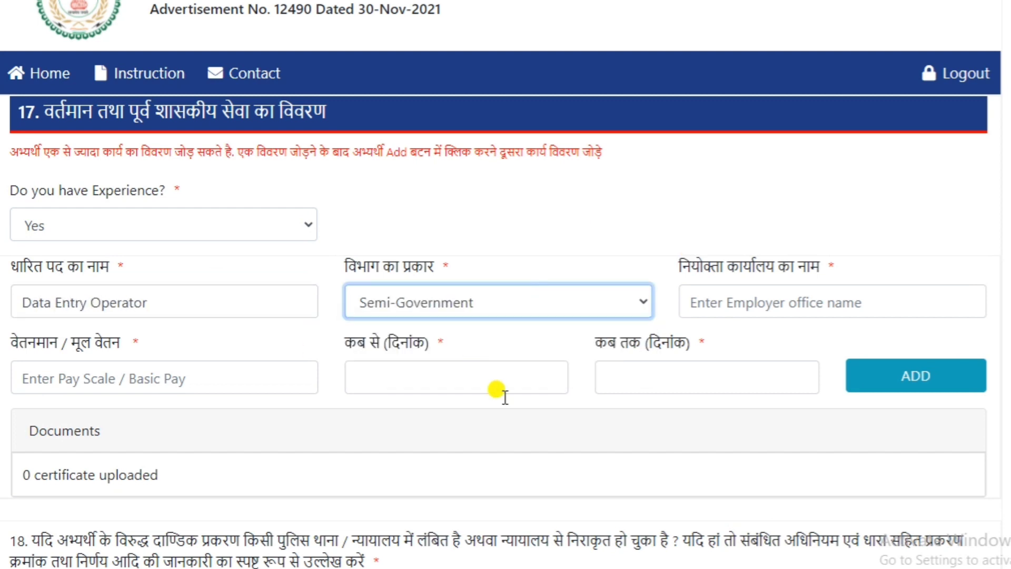
key(Tab)
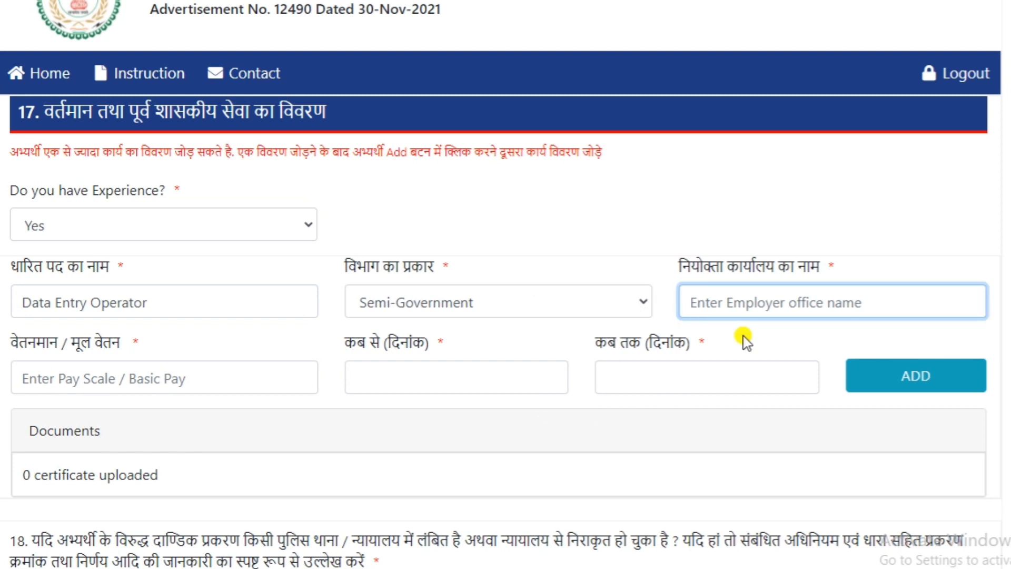
text(Drug Ware)
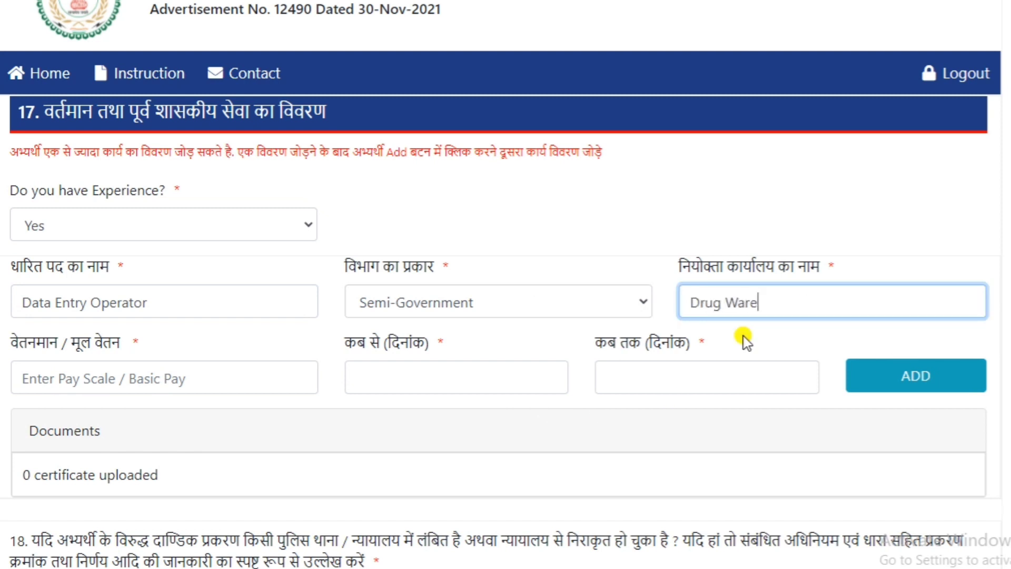
text(house mahasamund)
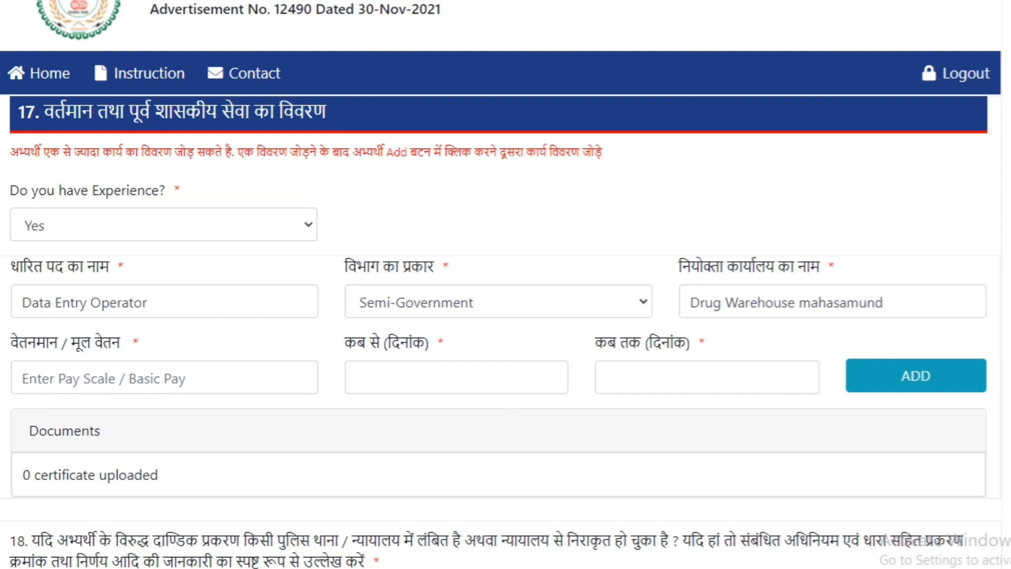
Step: Enter 9996 as the basic pay and set the employment start date (कब से) to 31-07-2018
click(196, 387)
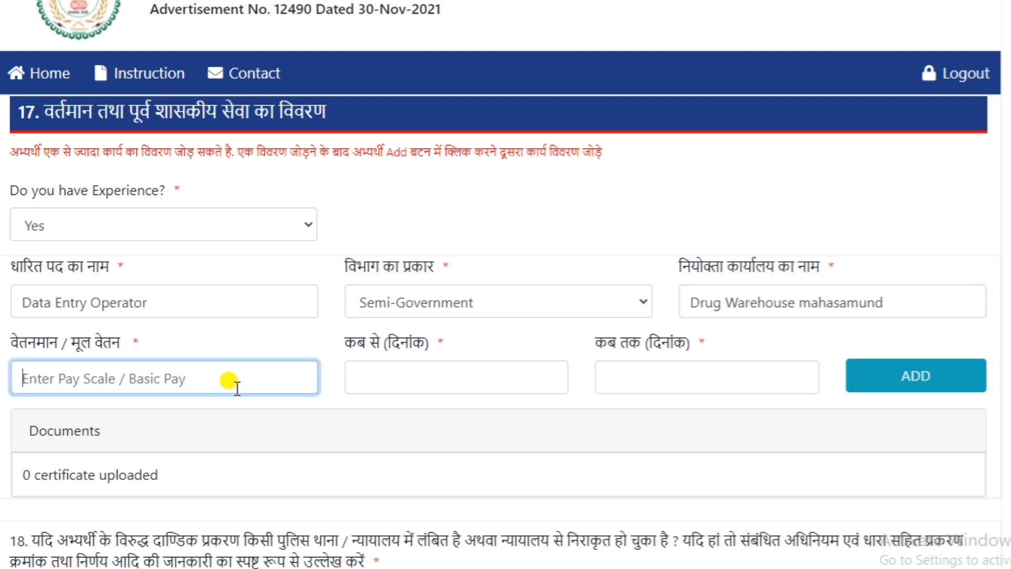
text(9996)
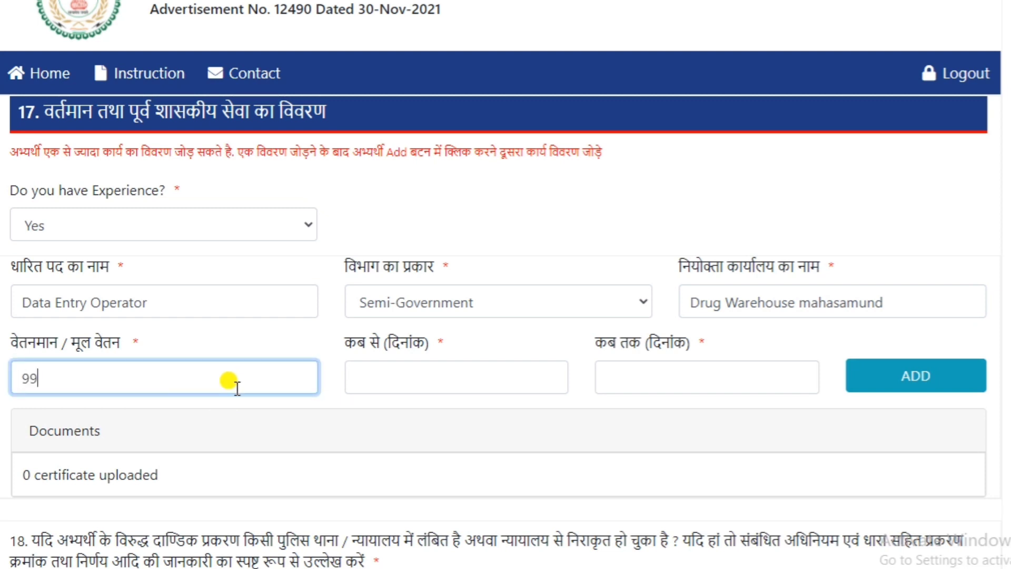
click(415, 370)
click(532, 142)
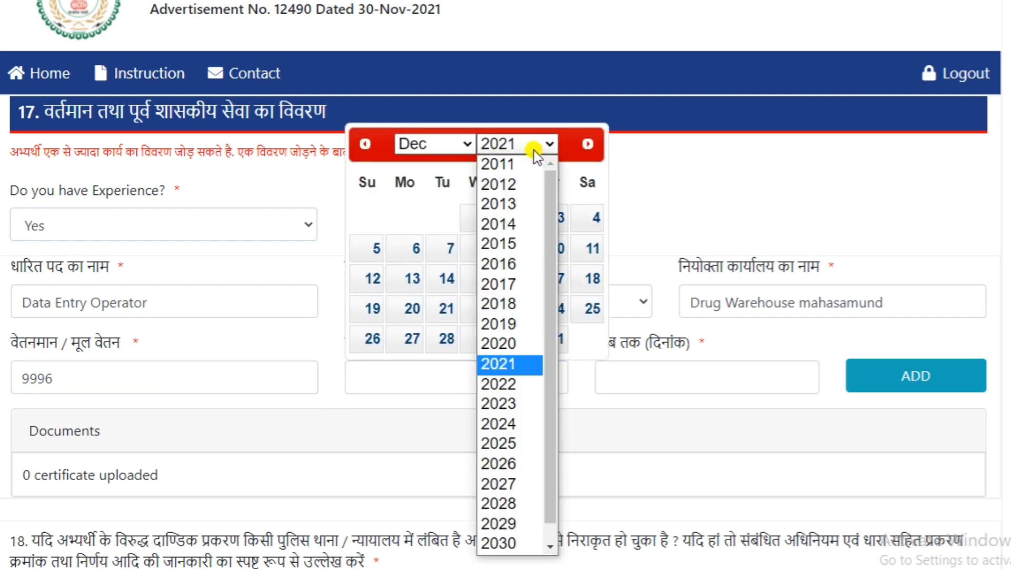
click(530, 302)
click(463, 141)
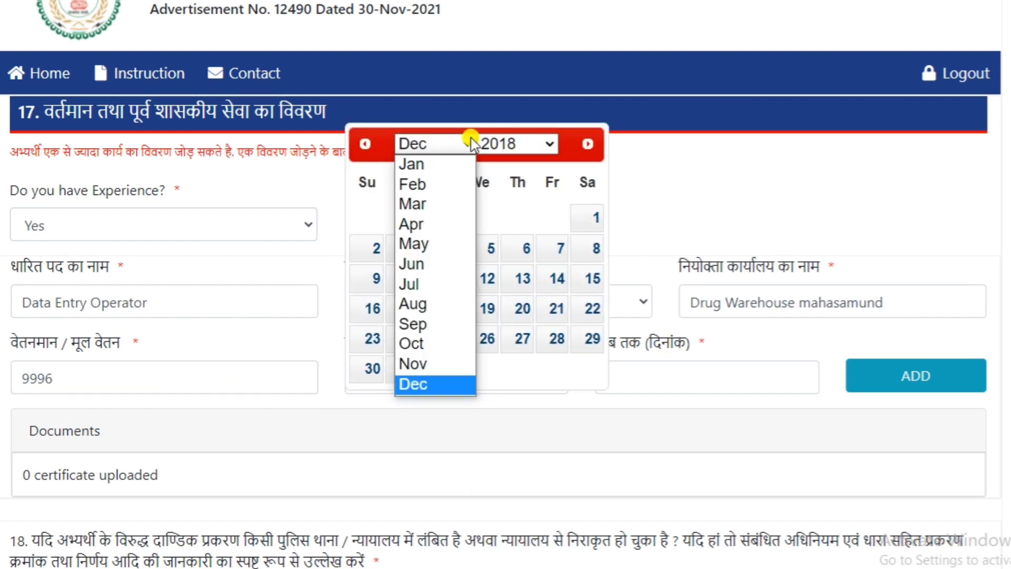
click(421, 284)
click(446, 341)
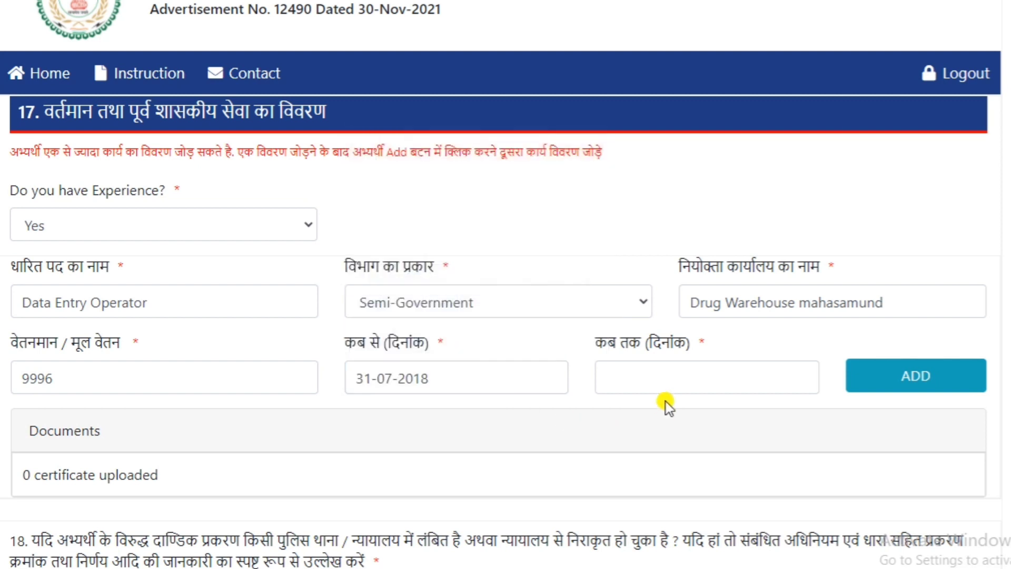
Step: Set the employment end date (कब तक) to 16-12-2021 in the work experience details
click(667, 379)
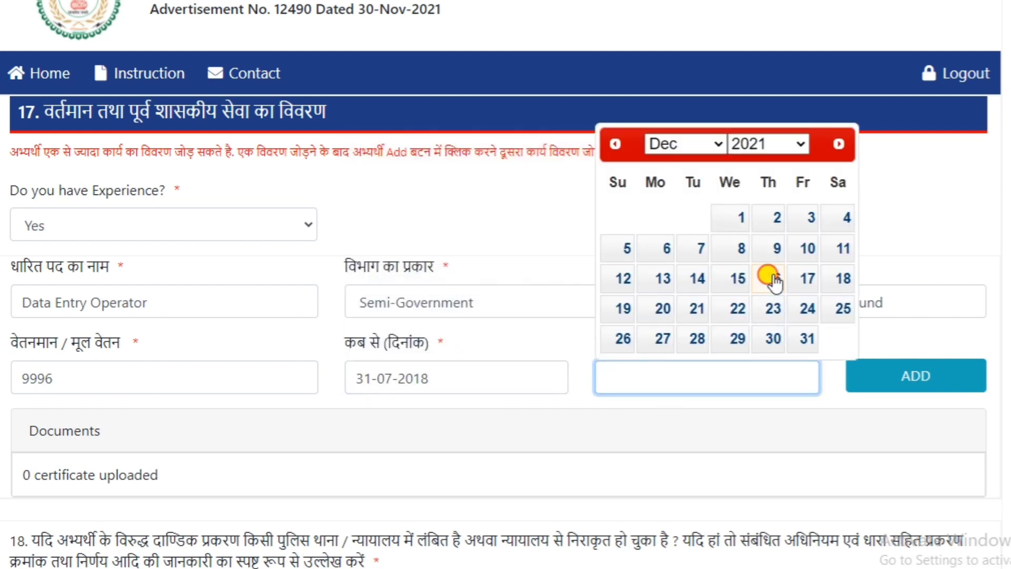
click(770, 278)
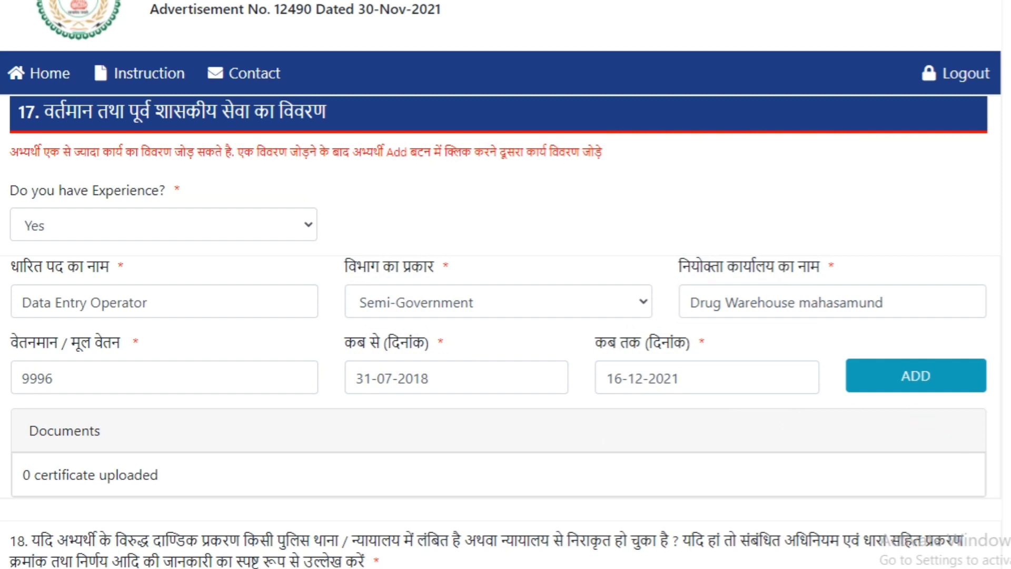
scroll(506, 431, down, 2)
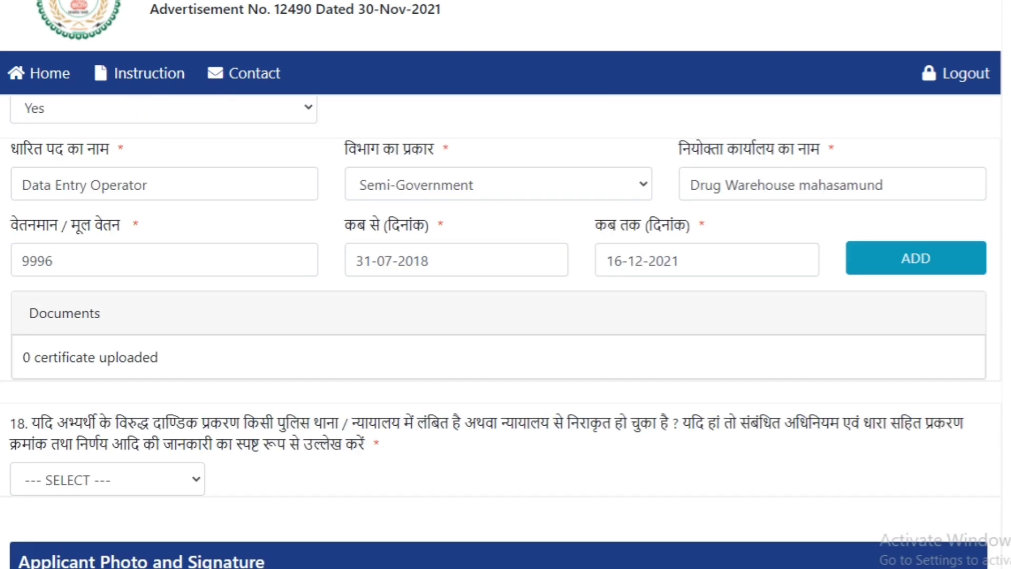
scroll(506, 332, up, 3)
scroll(505, 332, down, 4)
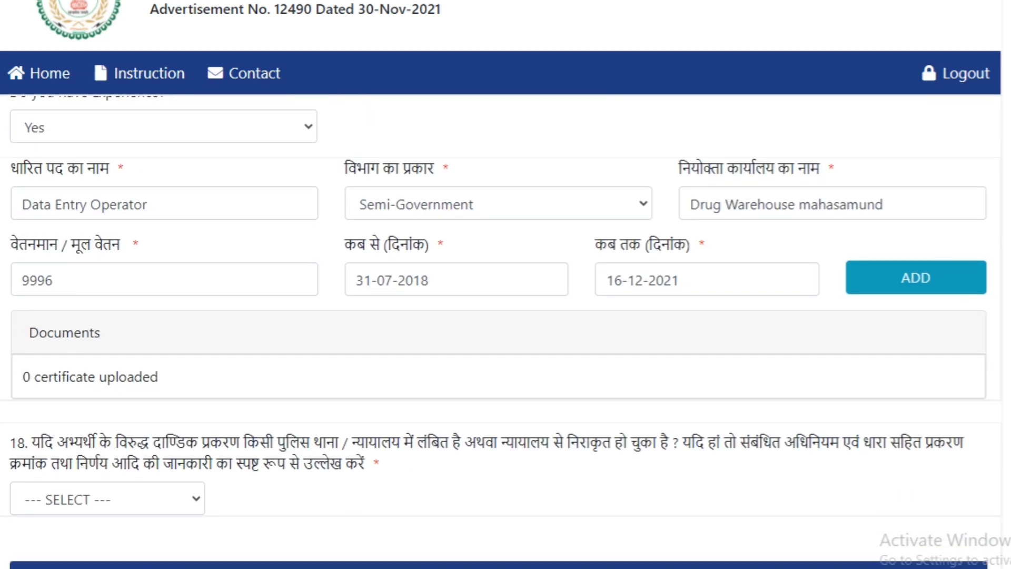
Step: Answer No to question 18 about criminal cases pending or decided against the applicant
scroll(506, 331, down, 4)
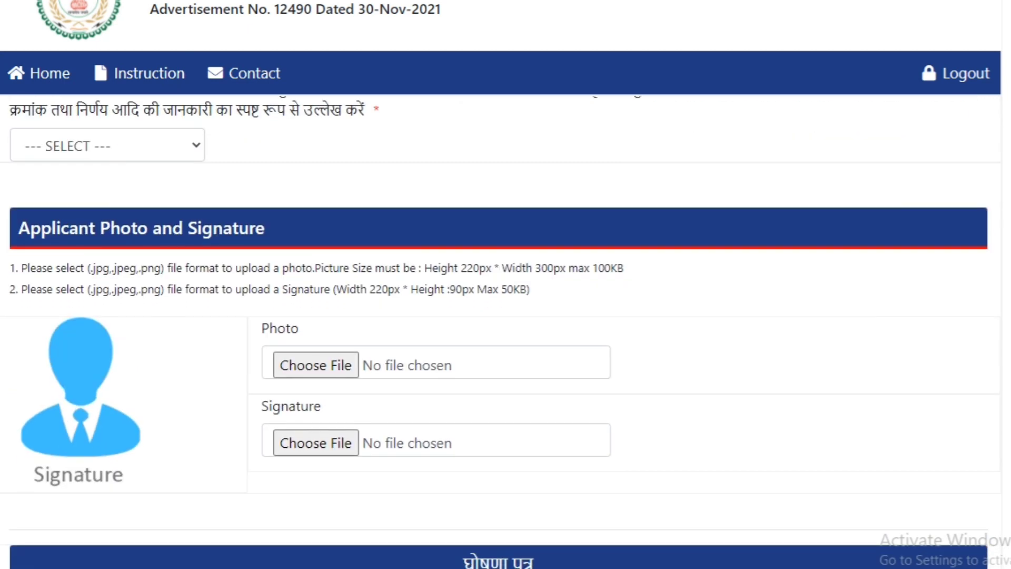
scroll(505, 331, up, 1)
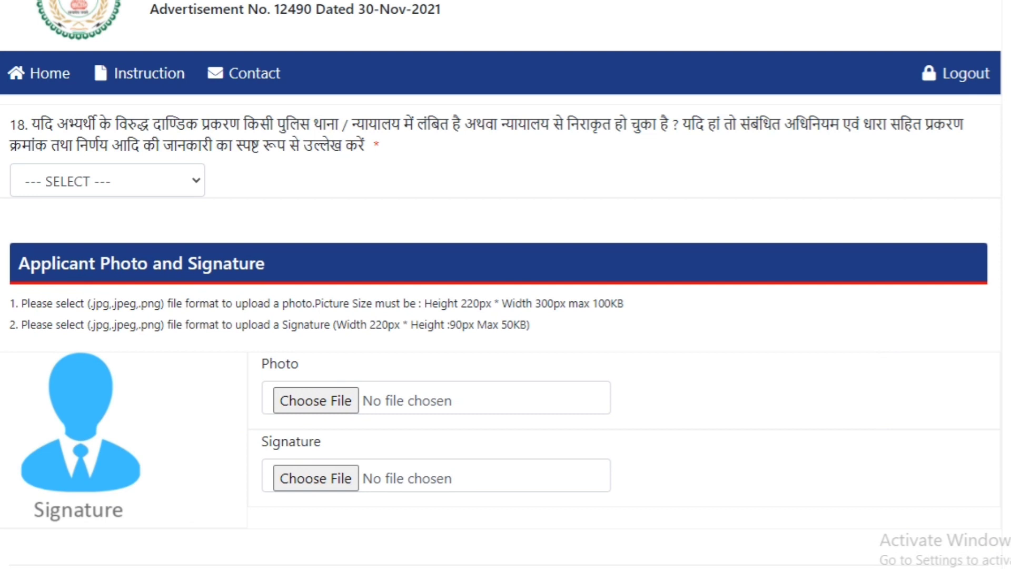
click(190, 184)
click(100, 248)
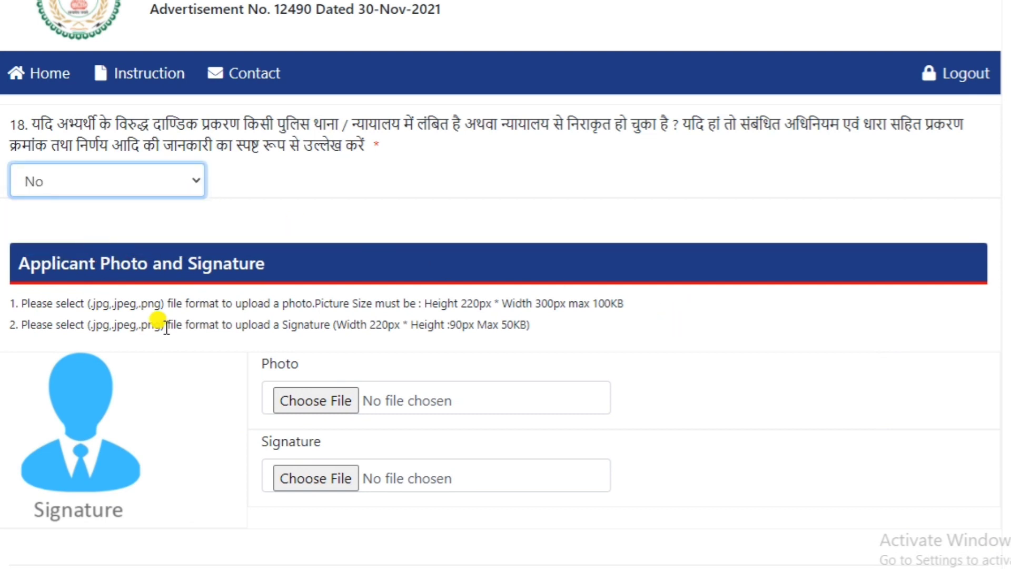
click(848, 379)
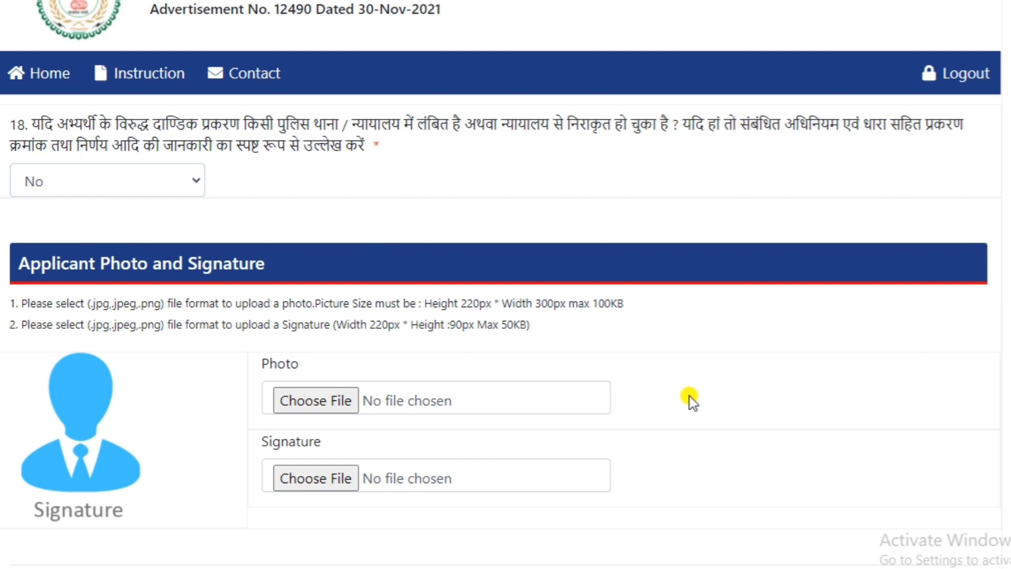
Step: Upload the Photo file as the applicant's photo and the scanned signature image as the signature
click(301, 400)
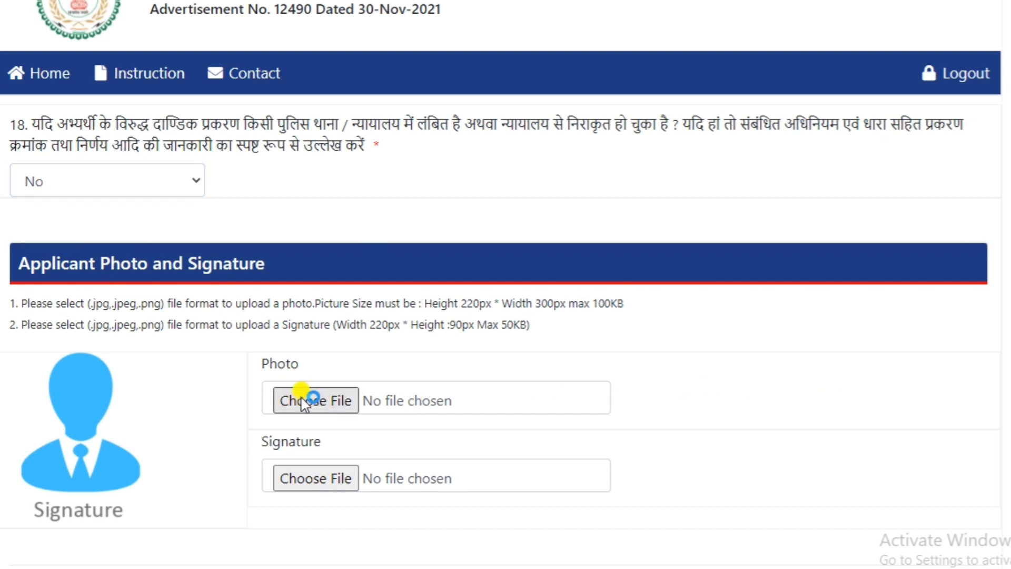
click(81, 68)
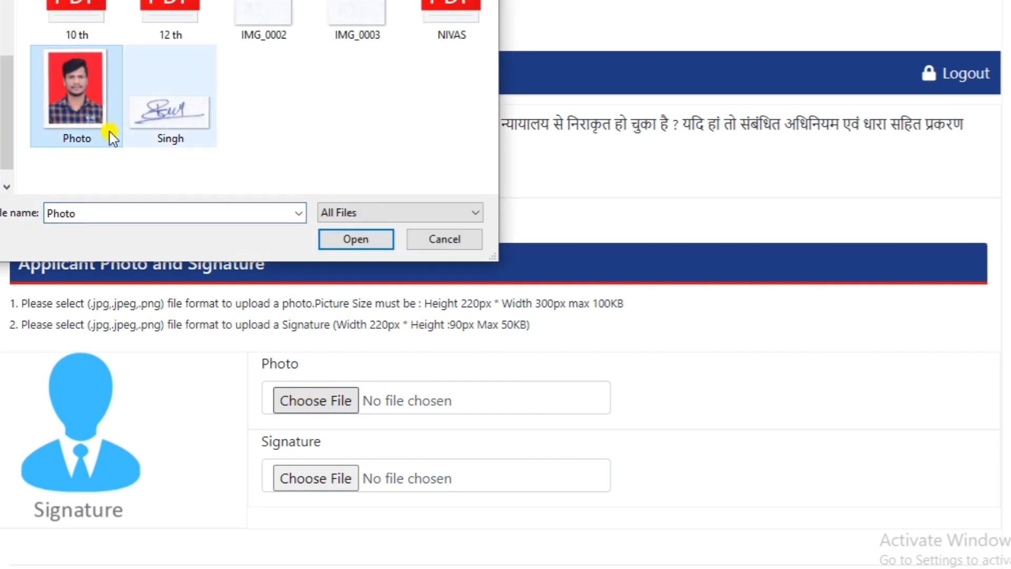
click(338, 238)
scroll(799, 424, down, 3)
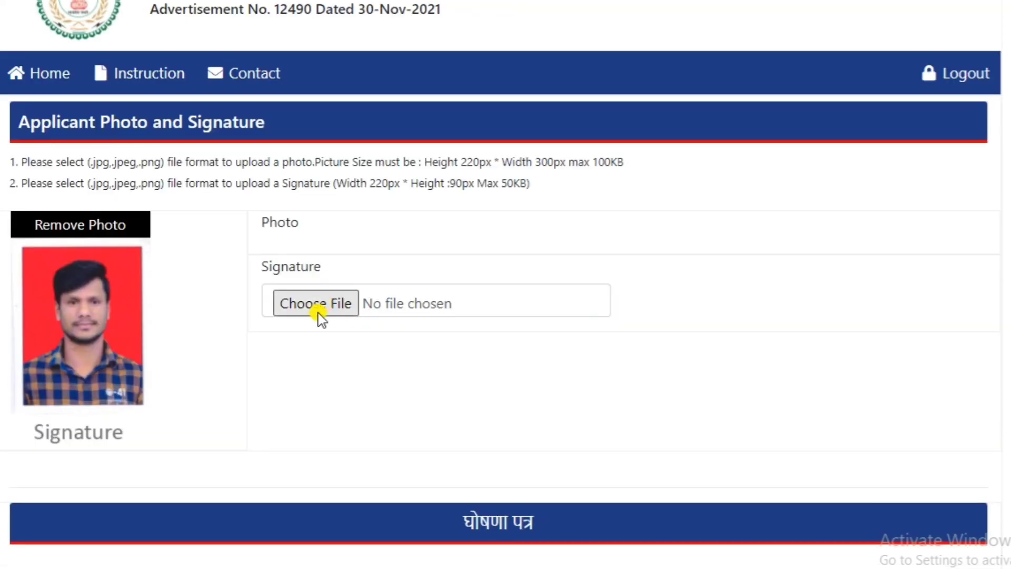
click(318, 310)
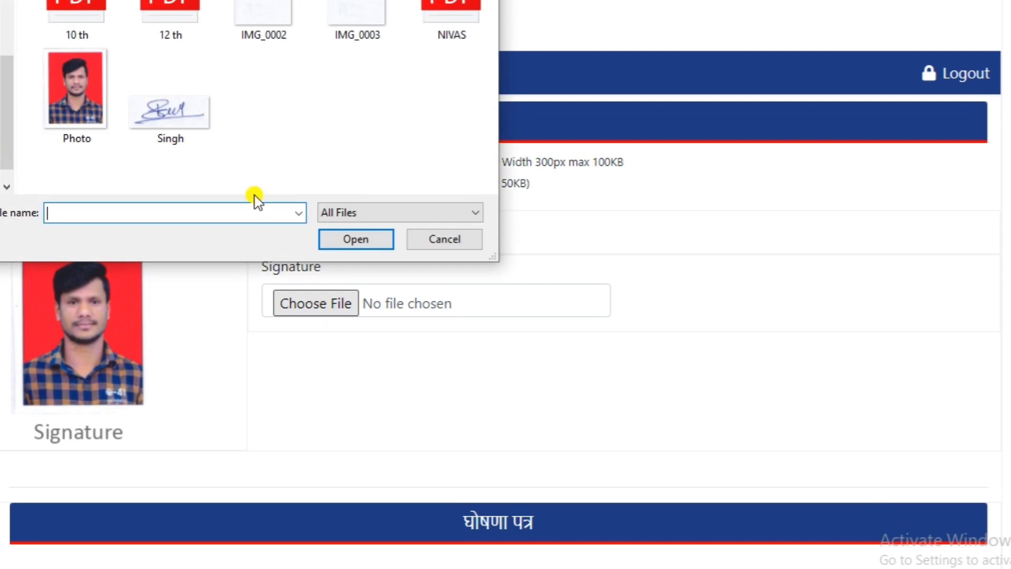
click(176, 124)
click(350, 237)
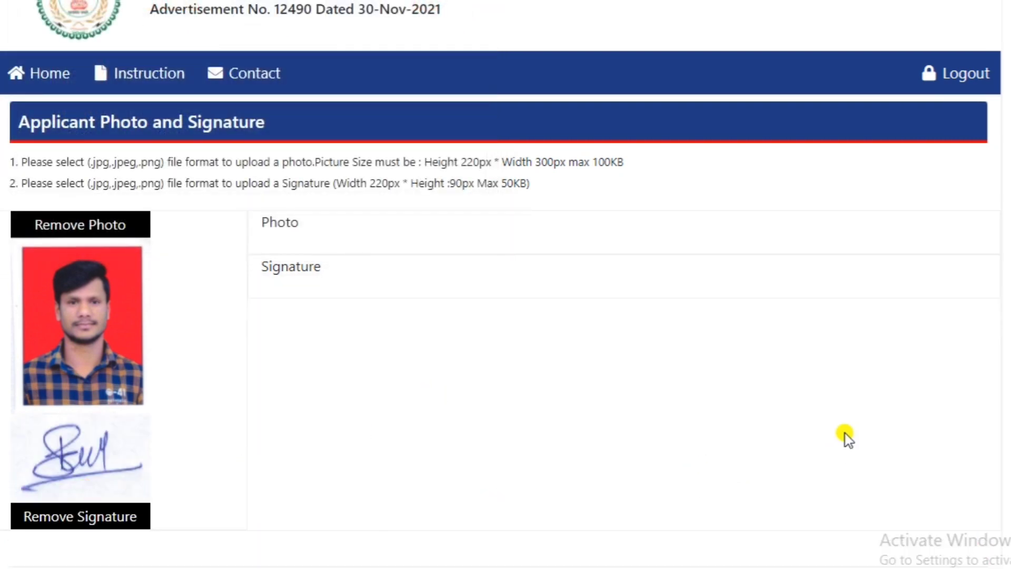
Step: Accept the applicant's declaration (घोषणा पत्र), then save the application and continue
scroll(506, 316, up, 8)
scroll(505, 316, down, 9)
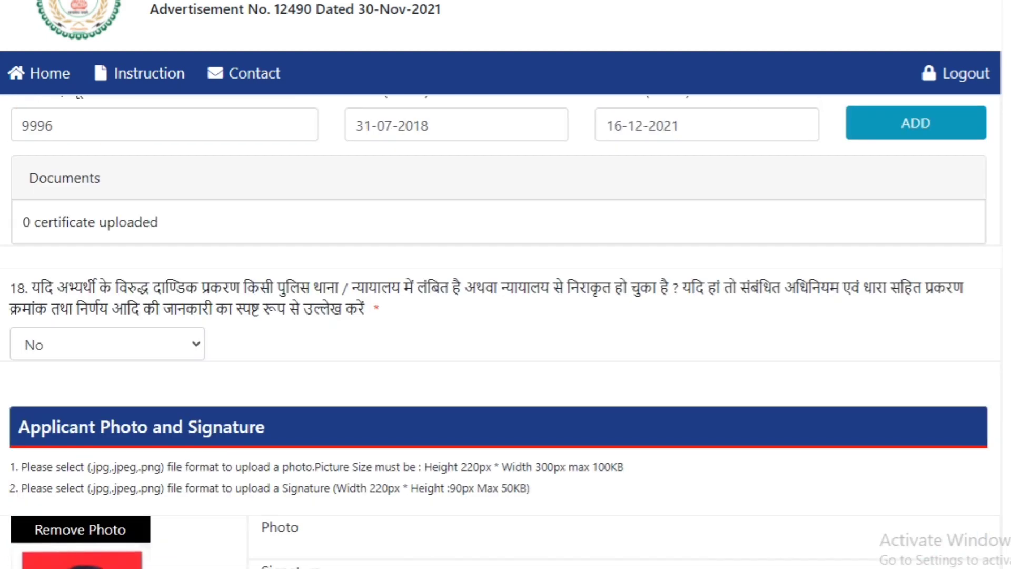
scroll(506, 317, down, 2)
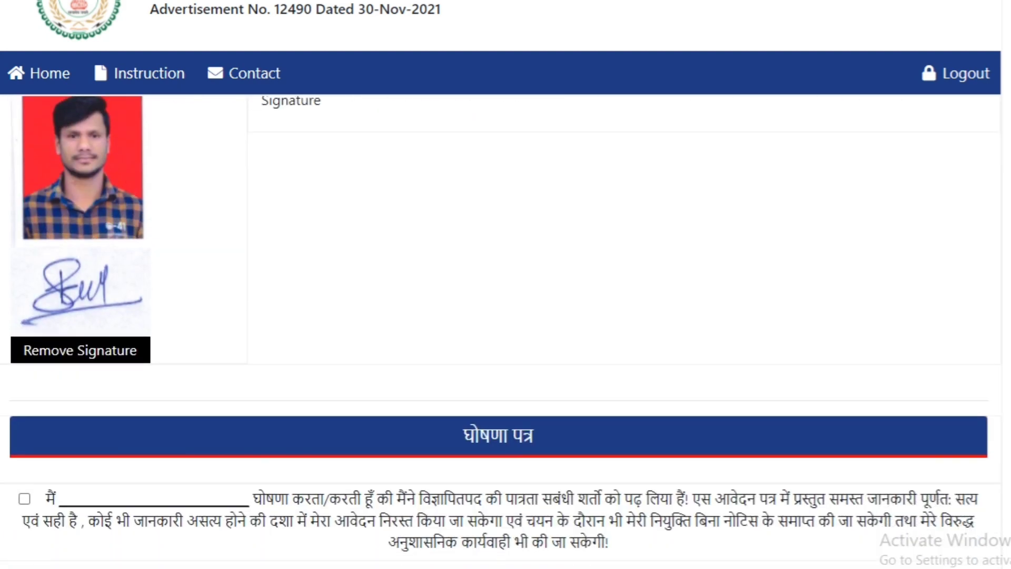
scroll(505, 316, down, 2)
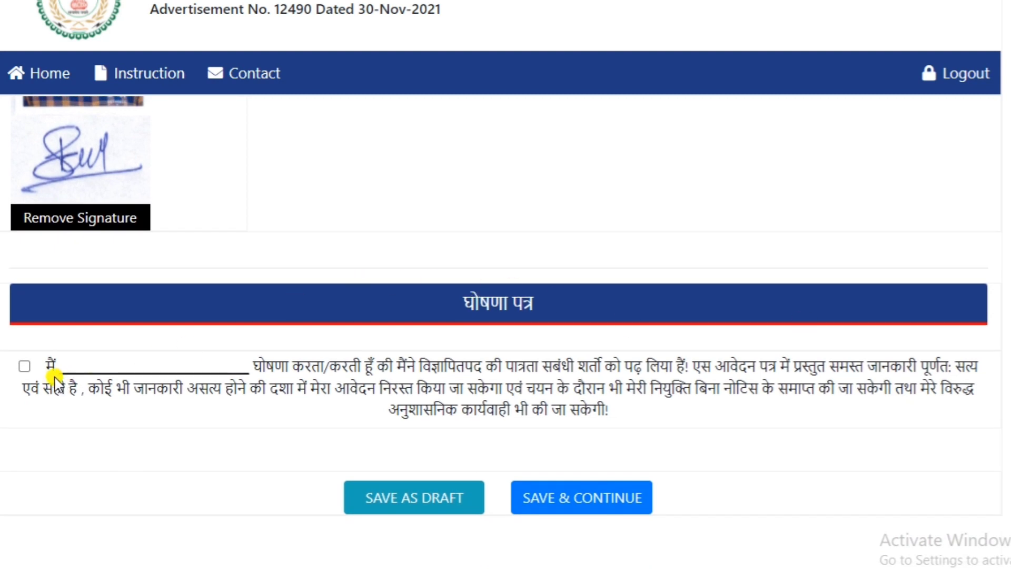
click(23, 366)
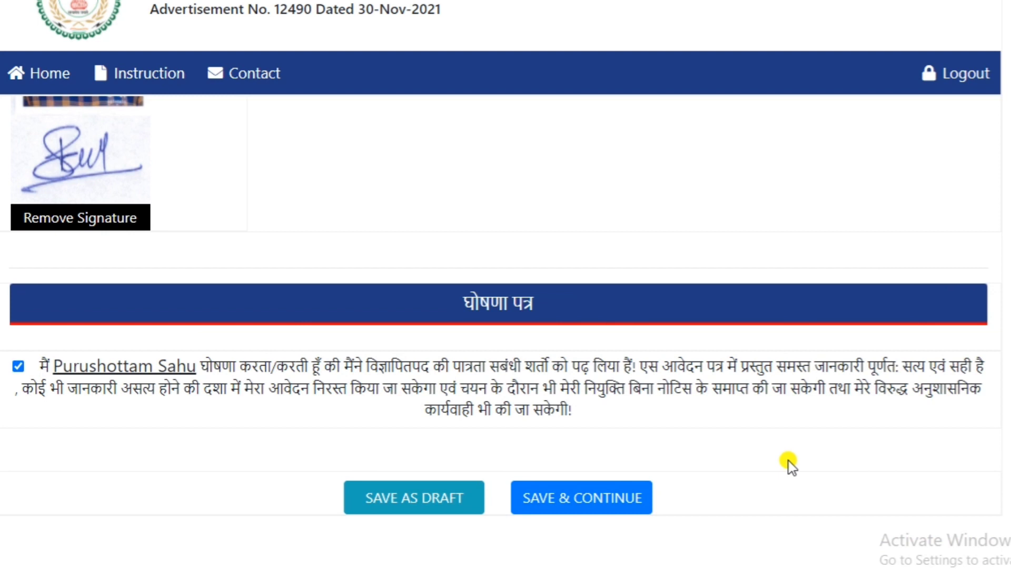
click(600, 506)
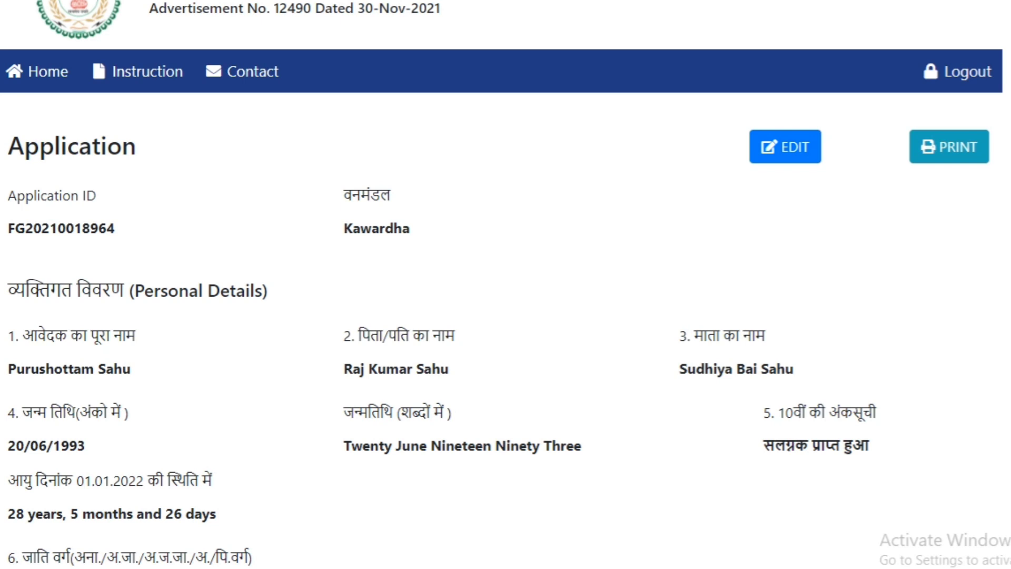
Step: Try to reopen the saved application for editing from its preview
click(780, 147)
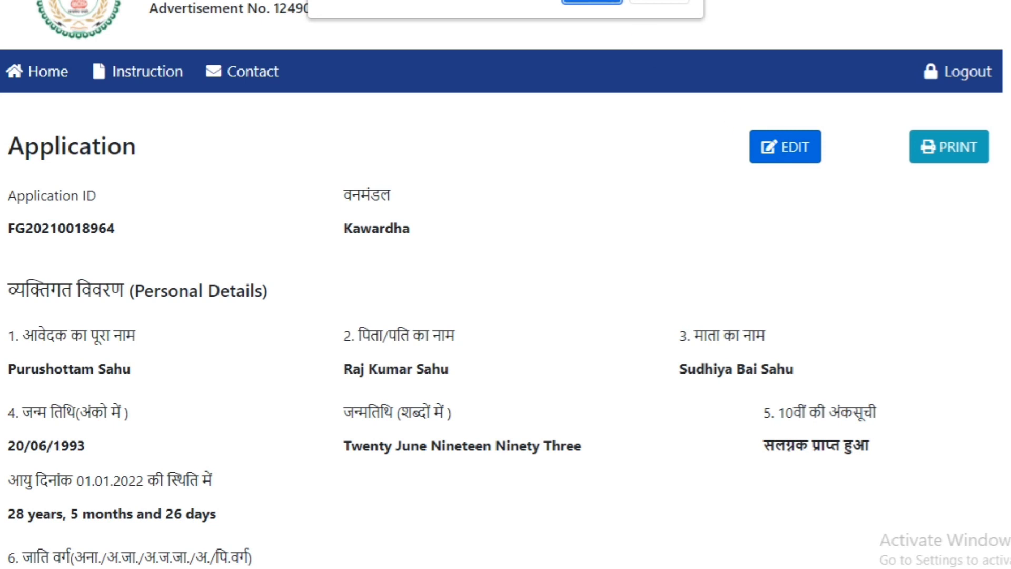
click(595, 0)
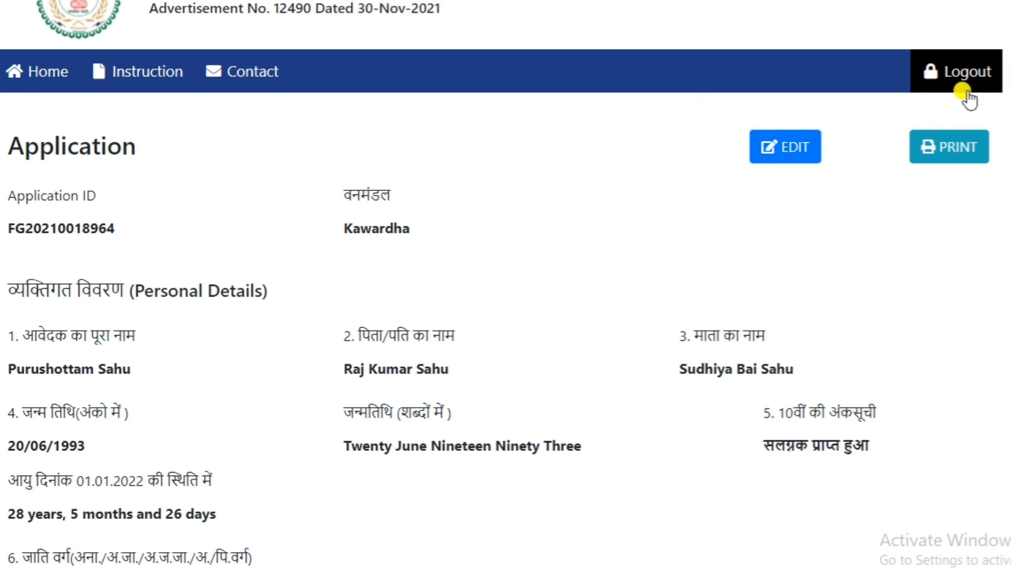
Step: Continue from the application preview to payment and start paying the ₹250.00 Forest Guard application fee
scroll(792, 188, down, 15)
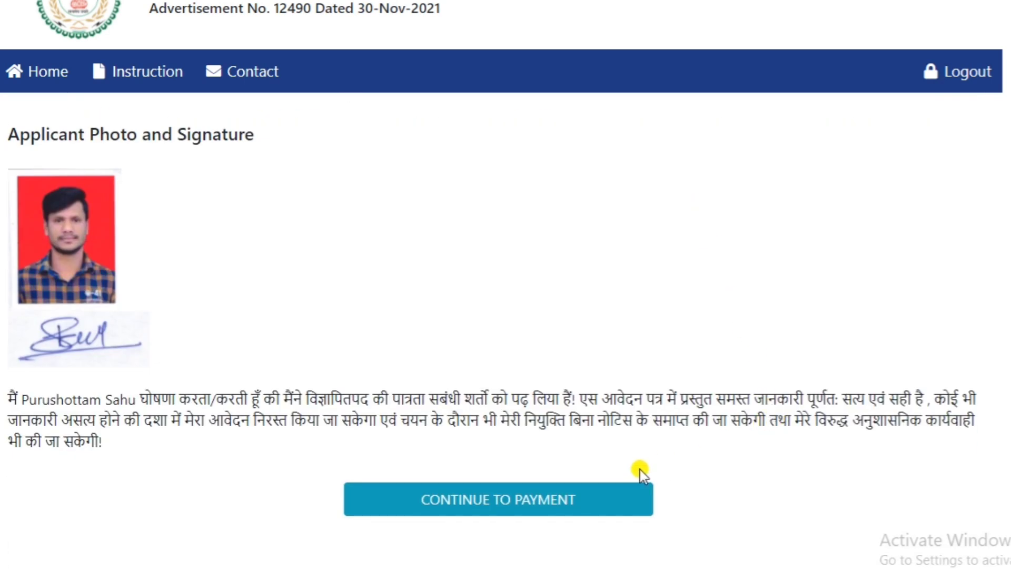
click(503, 514)
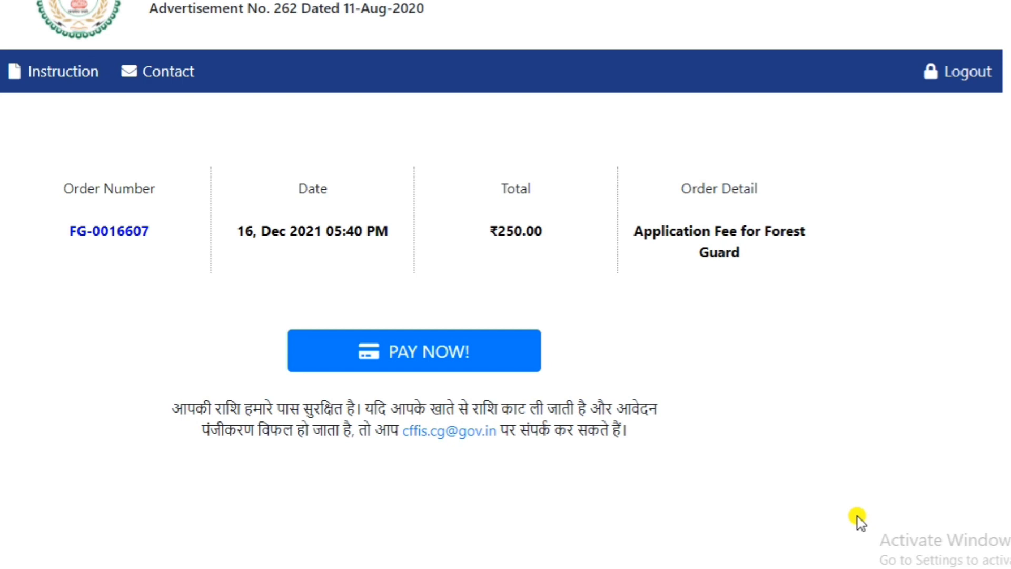
click(430, 364)
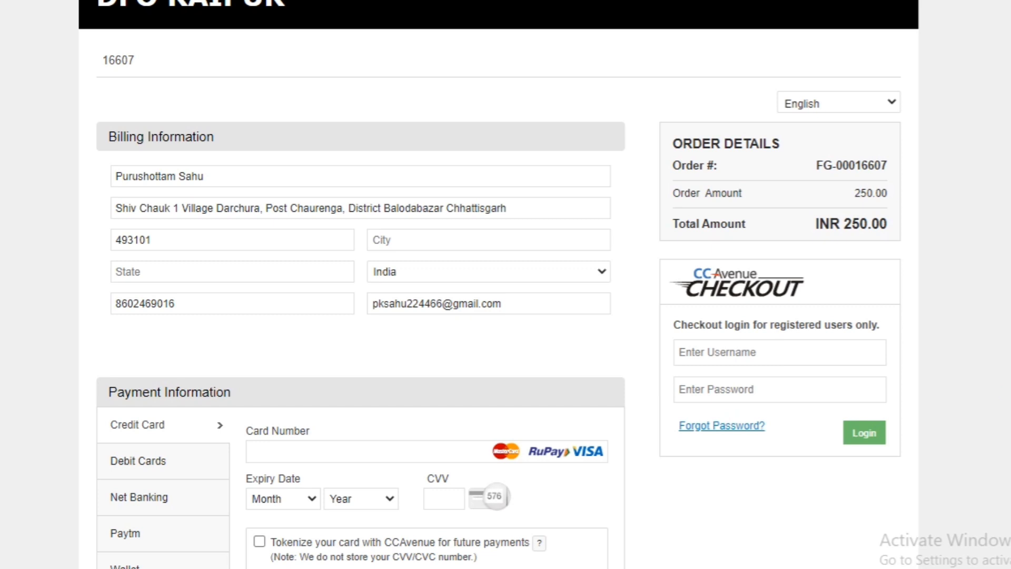
Step: Examine the billing information, payment methods and card fields on the CCAvenue payment page
scroll(498, 284, down, 2)
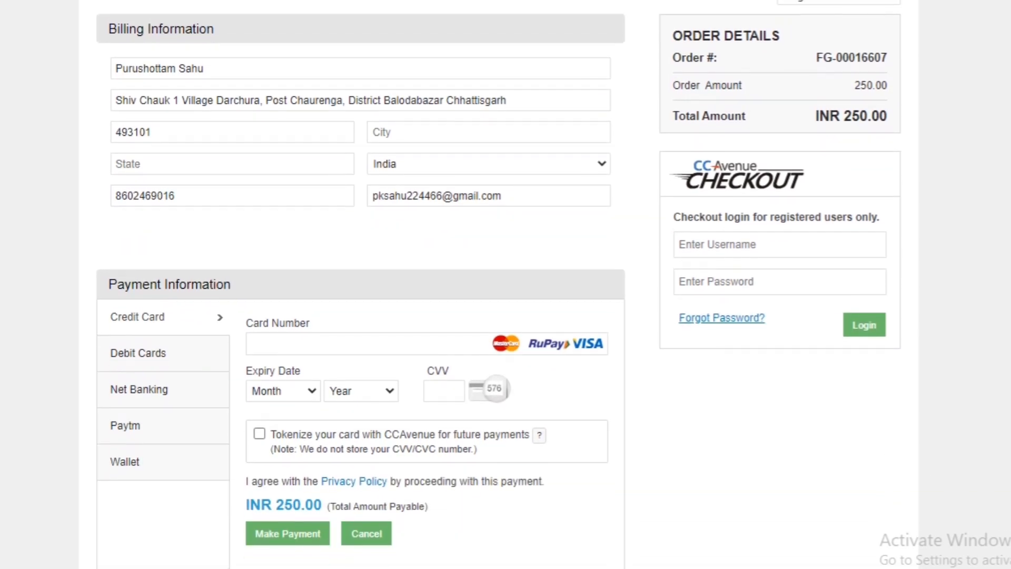
scroll(498, 284, down, 1)
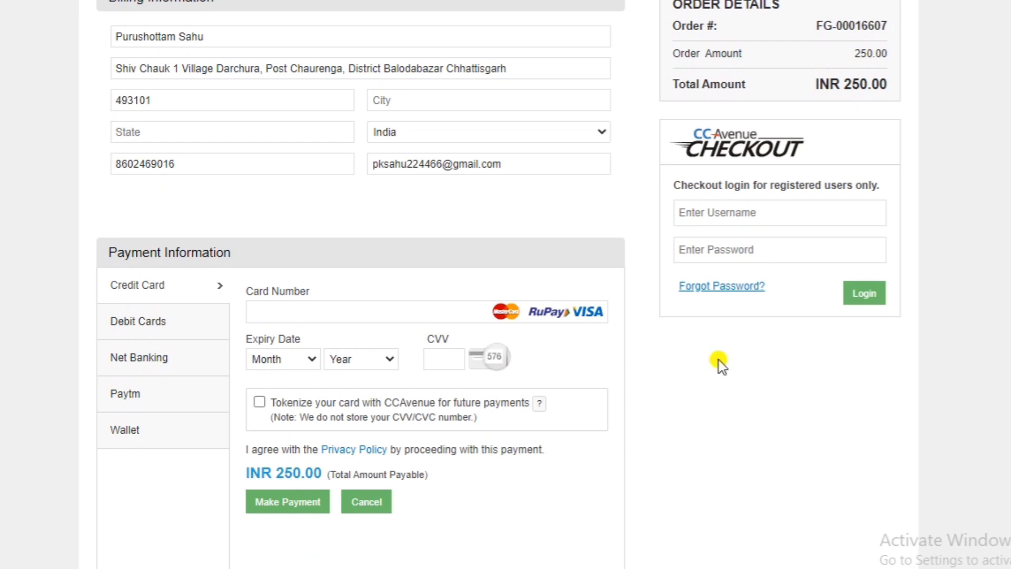
click(390, 313)
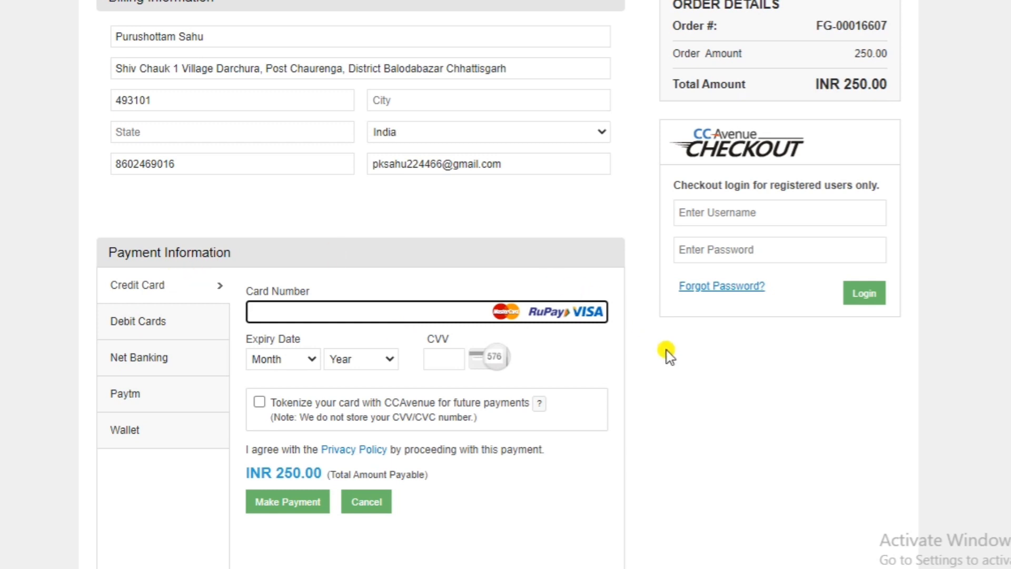
scroll(684, 390, down, 1)
scroll(691, 406, down, 1)
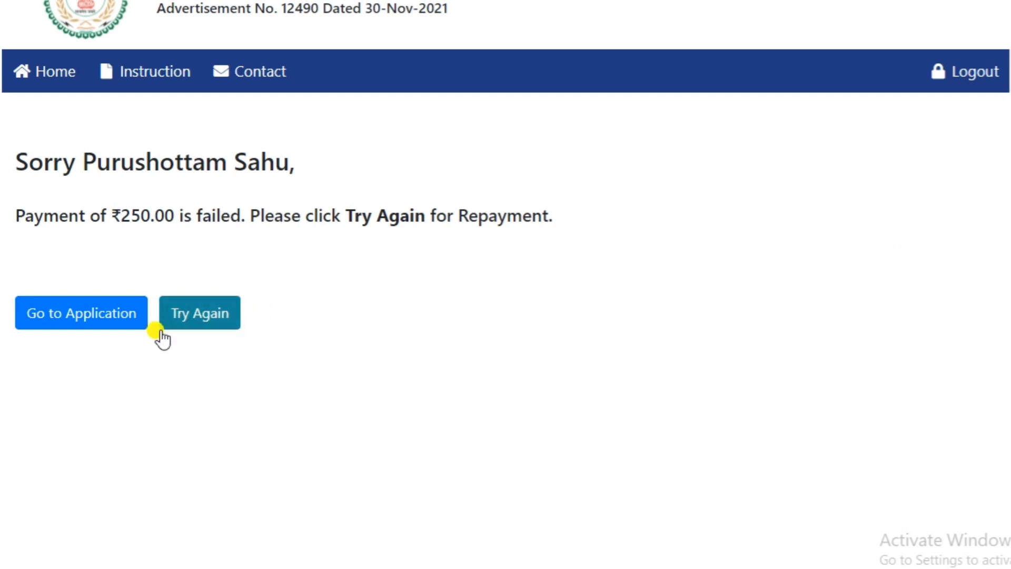
Step: Return to the application and log in again with the registered mobile number, account password and captcha
click(66, 323)
click(459, 308)
text(98••••••••)
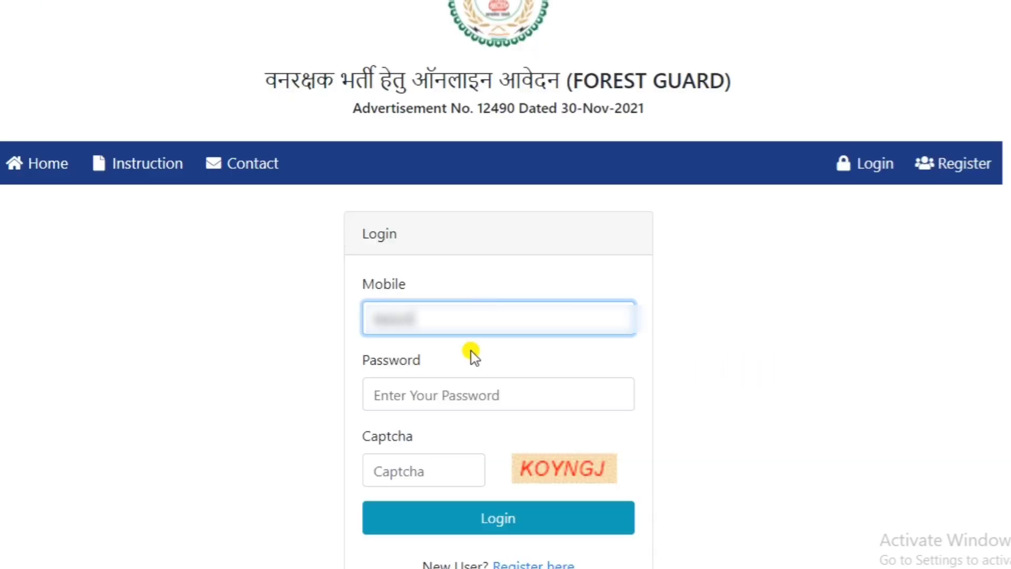
click(459, 391)
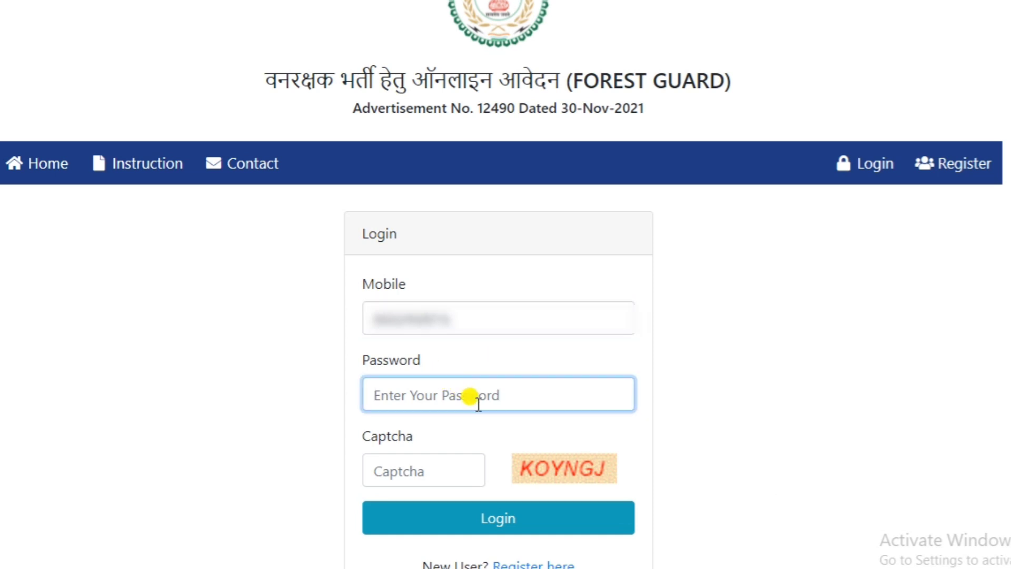
text(•••••••)
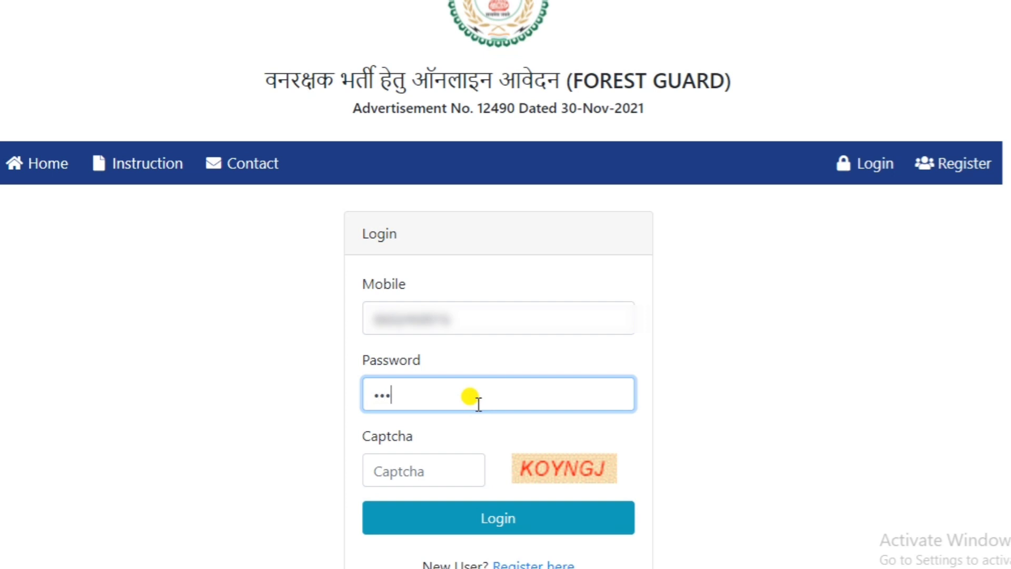
text(•••)
click(435, 464)
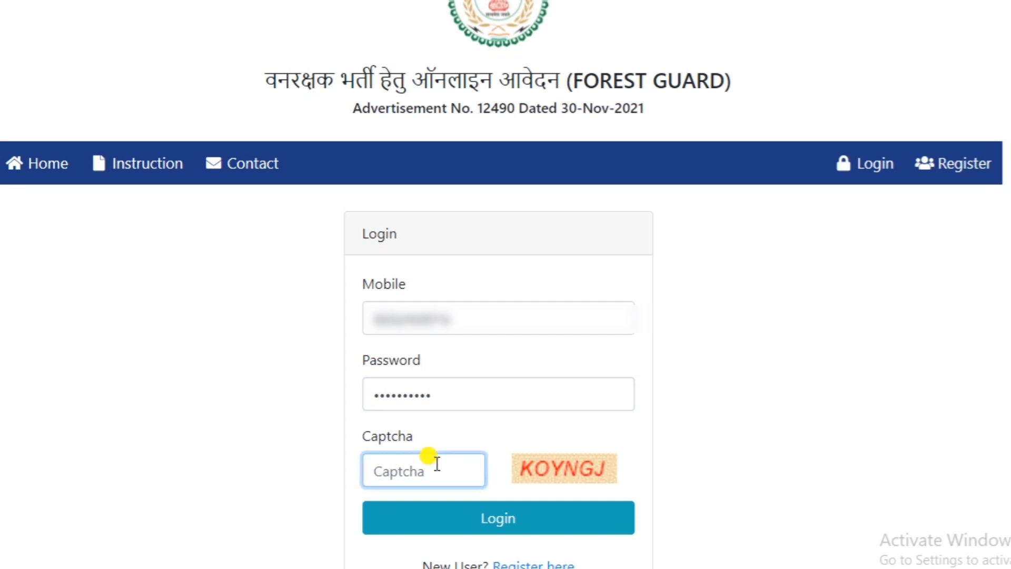
text(KOYNGJ)
click(492, 509)
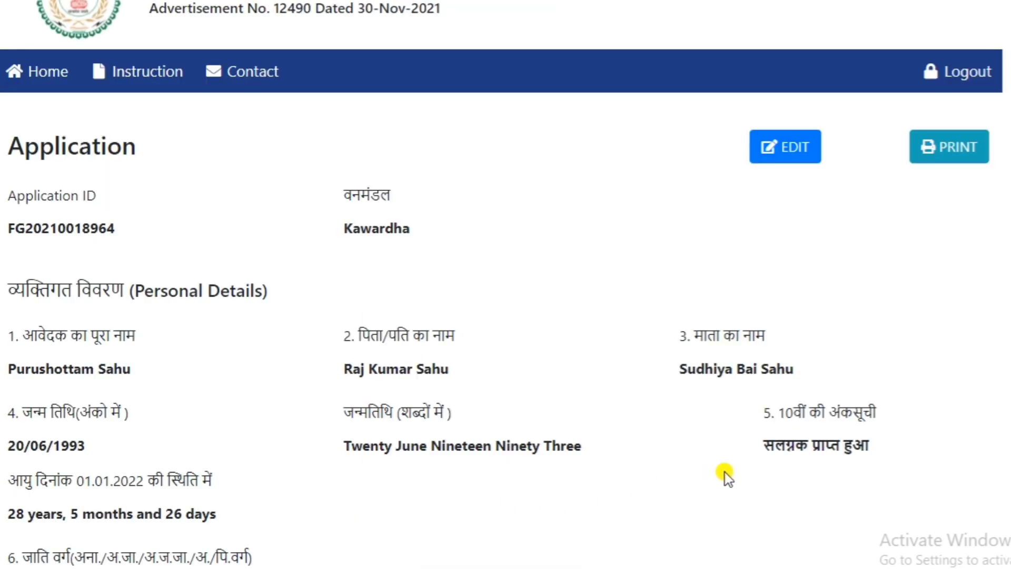
Step: Open the saved application for editing and review its filled-in details down to the educational qualifications section
click(777, 145)
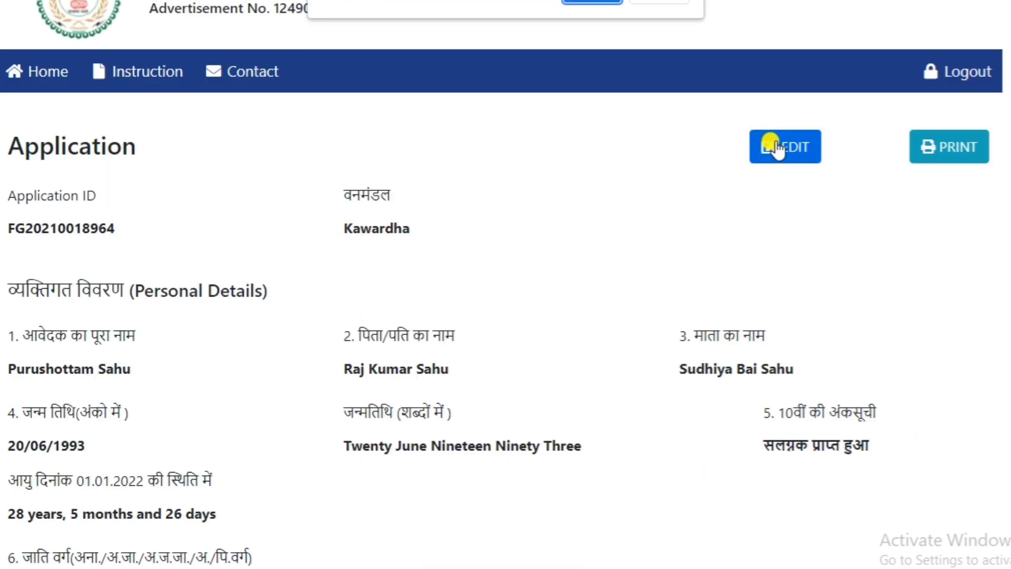
click(583, 3)
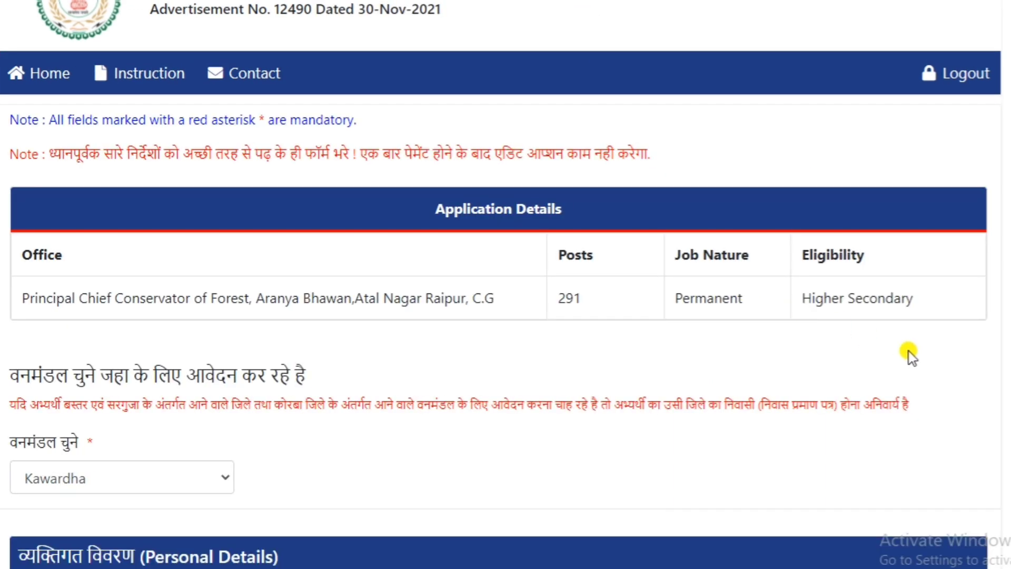
scroll(842, 339, down, 15)
scroll(842, 338, down, 5)
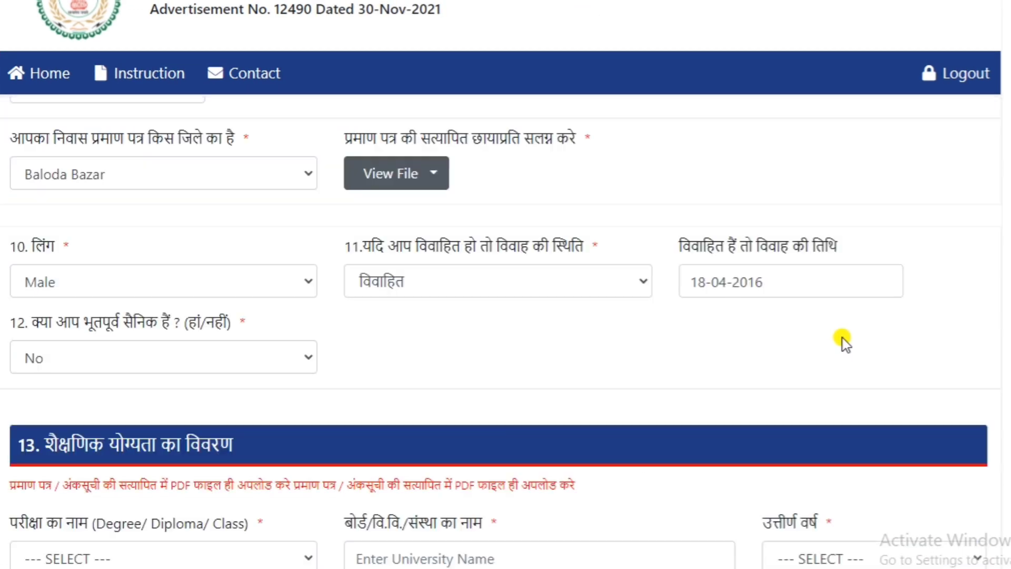